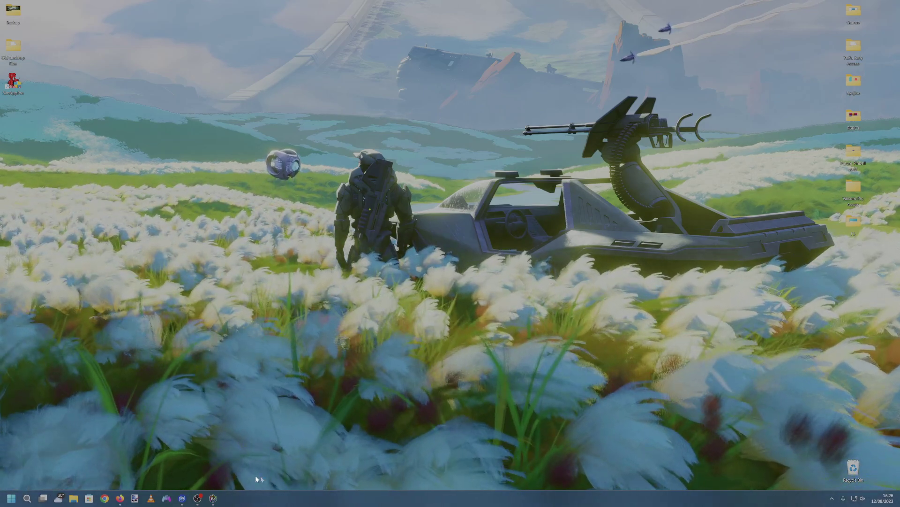
# Step: Open the installed wallpapers and apply Imperial Star Destroyer, A Dream of Halo, the pink Ferrari F-40 clock and Beach
pyautogui.click(213, 498)
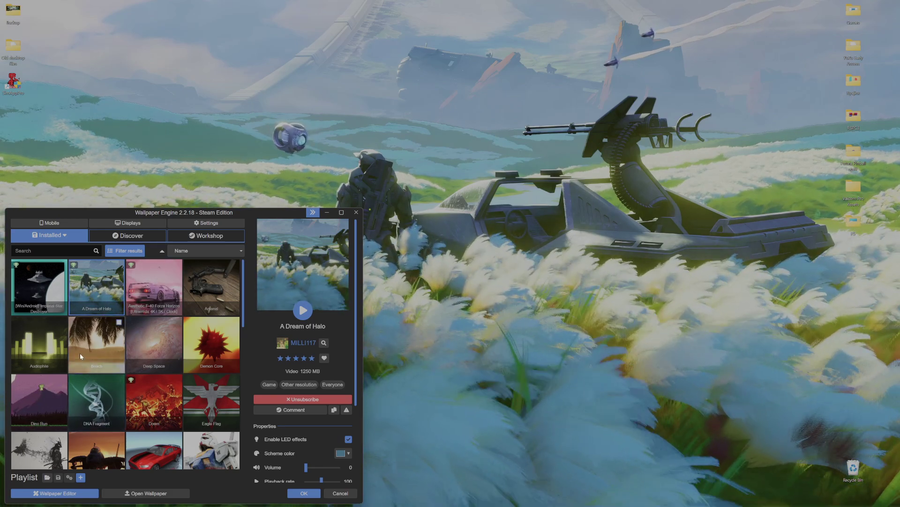
pyautogui.click(48, 293)
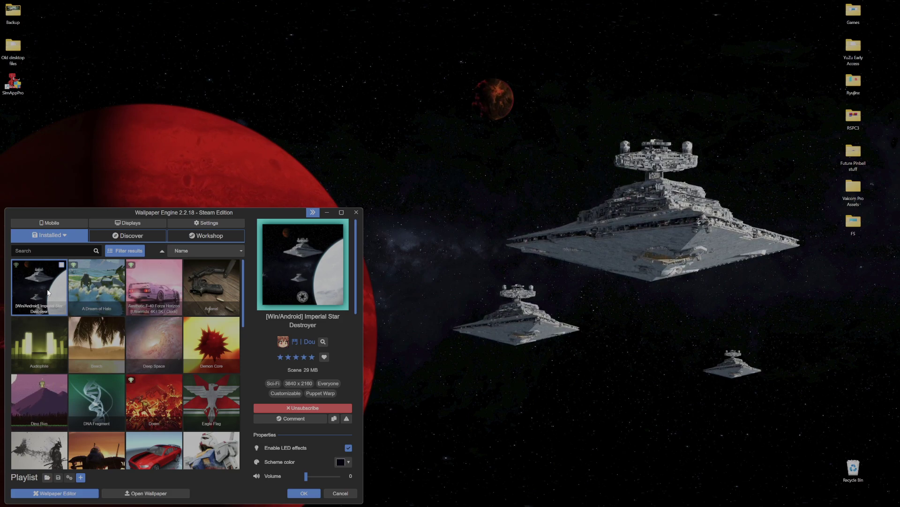
pyautogui.click(108, 290)
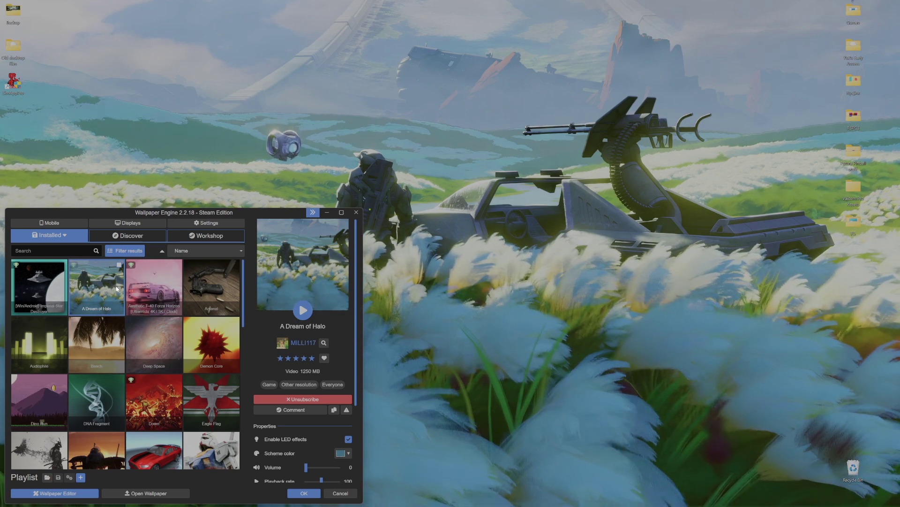
pyautogui.click(158, 284)
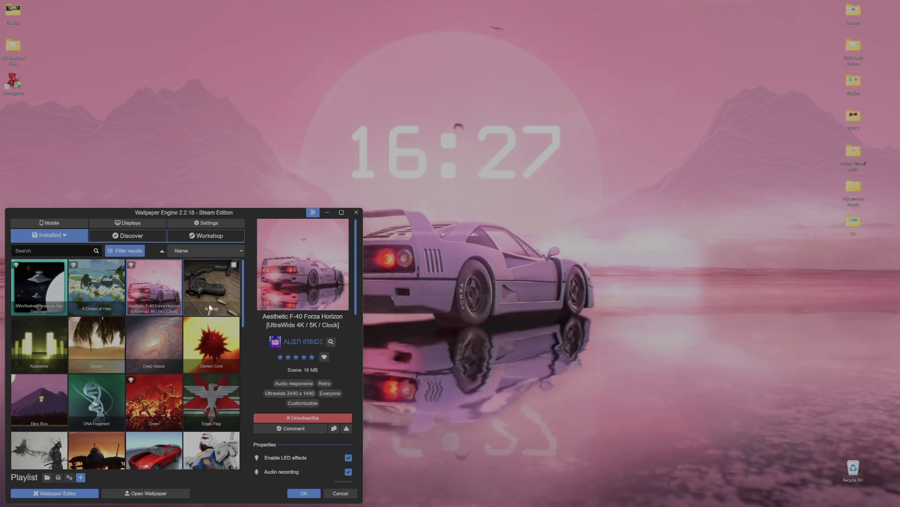
pyautogui.click(107, 334)
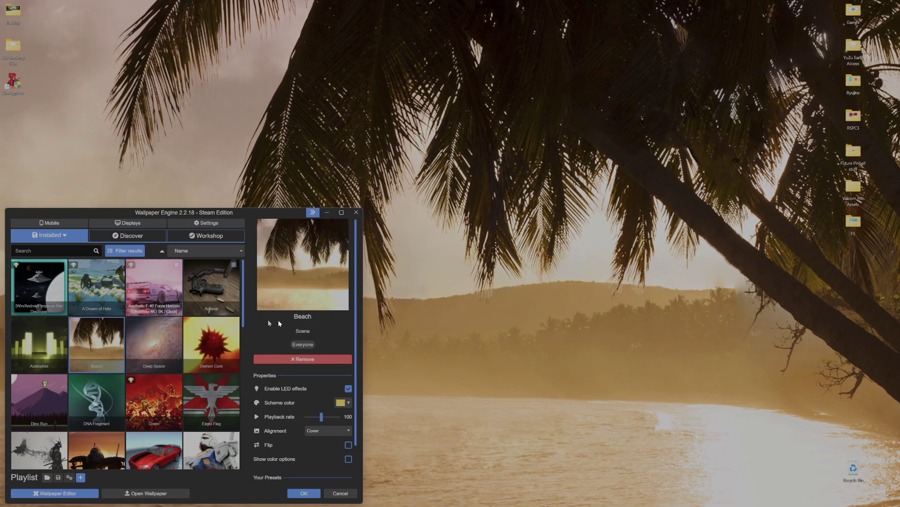
pyautogui.moveTo(267, 213); pyautogui.dragTo(249, 223)
# Step: Apply the Deep Space, Doom and samurai-with-crow wallpapers, moving the window aside to view them
pyautogui.click(163, 369)
pyautogui.scroll(-1, 117, 365)
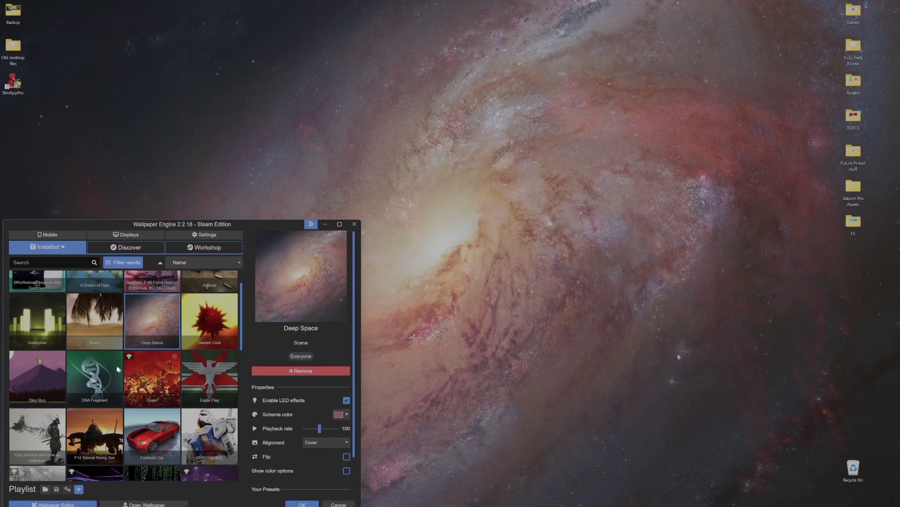
pyautogui.click(159, 373)
pyautogui.moveTo(247, 224)
pyautogui.mouseDown()
pyautogui.moveTo(240, 373)
pyautogui.moveTo(269, 269)
pyautogui.moveTo(258, 226)
pyautogui.mouseUp()
pyautogui.click(47, 435)
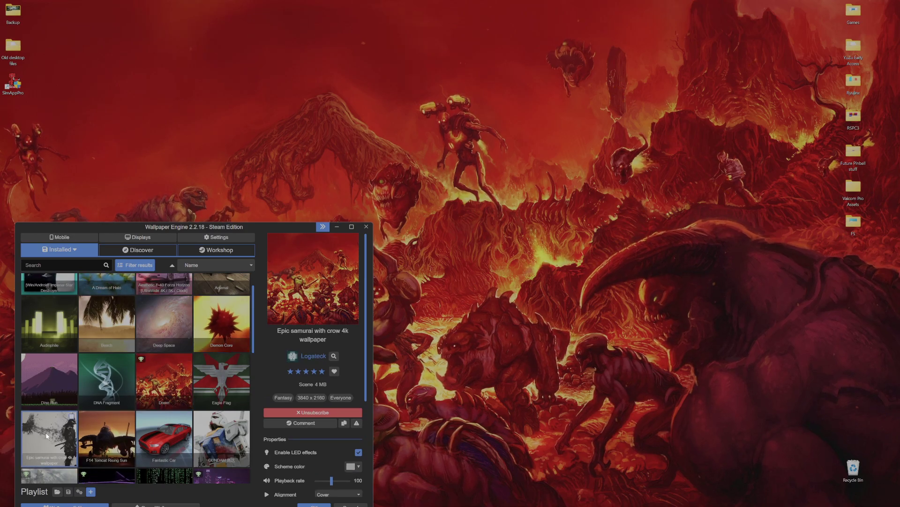
pyautogui.moveTo(281, 228); pyautogui.dragTo(242, 417)
# Step: Apply the F14 Tomcat Rising Sun, GUNDAM and Halo [4k] wallpapers
pyautogui.click(98, 422)
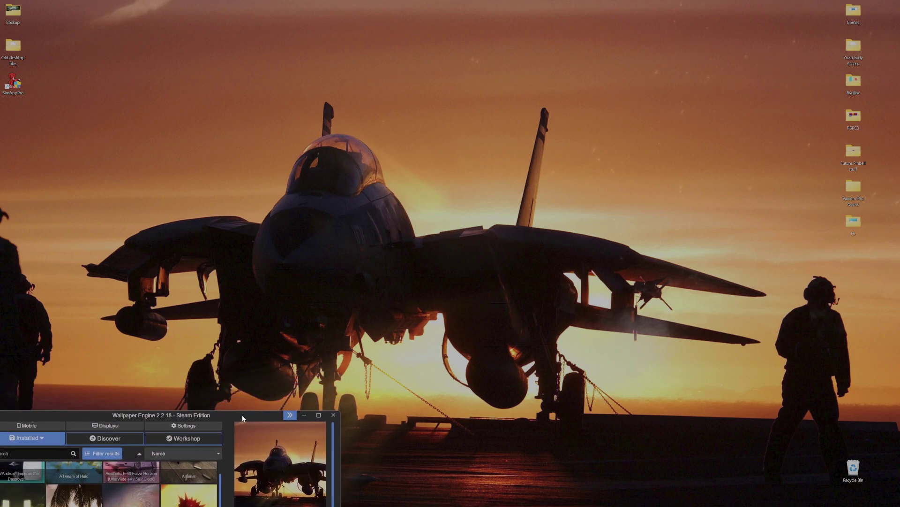
pyautogui.moveTo(242, 417); pyautogui.dragTo(280, 204)
pyautogui.click(231, 422)
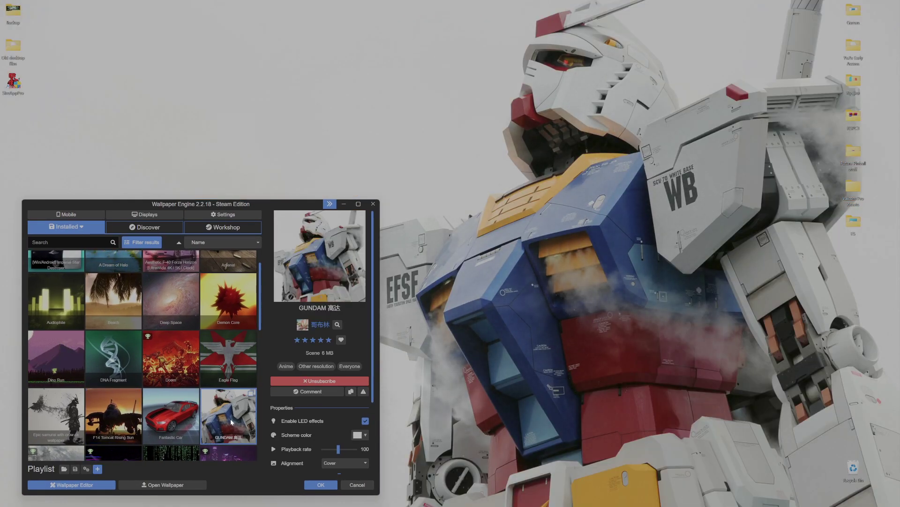
pyautogui.scroll(-3, 204, 402)
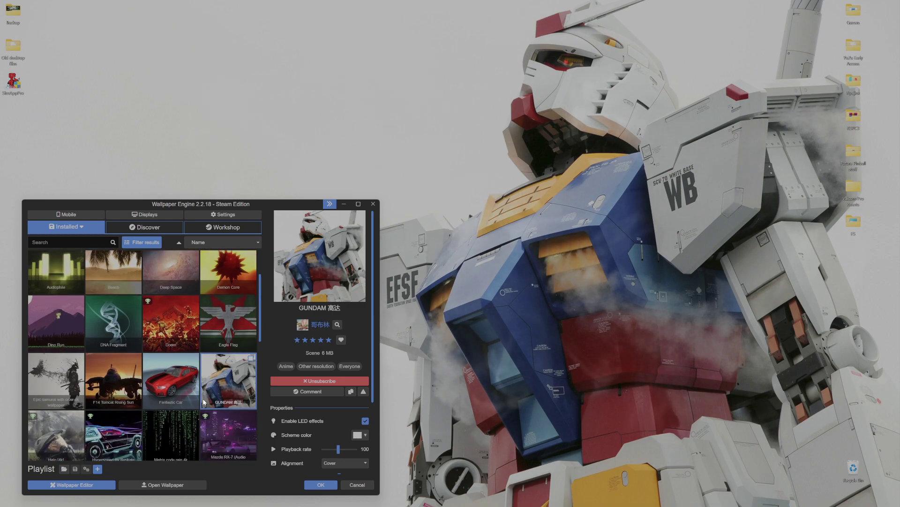
pyautogui.click(60, 362)
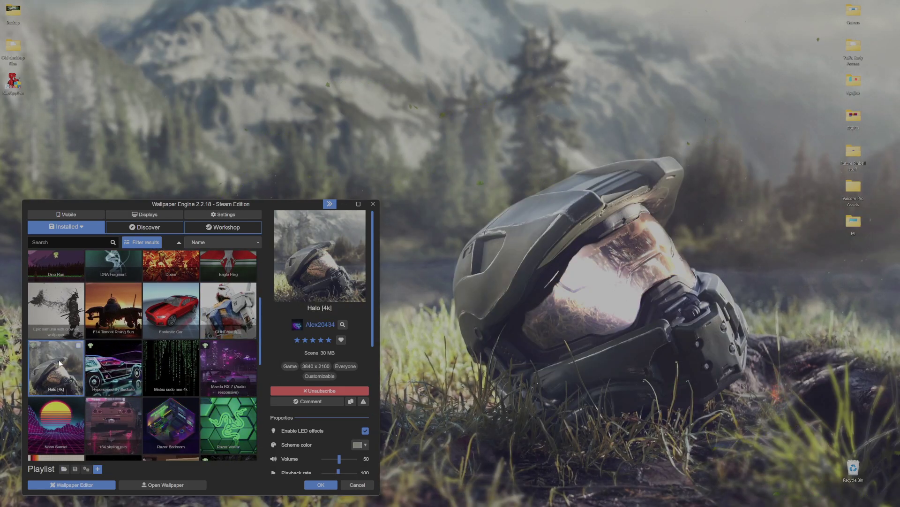
# Step: Apply the neon DeLorean Hyperspeed, Matrix code rain 4k and Mazda RX-7 wallpapers, previewing each
pyautogui.click(95, 379)
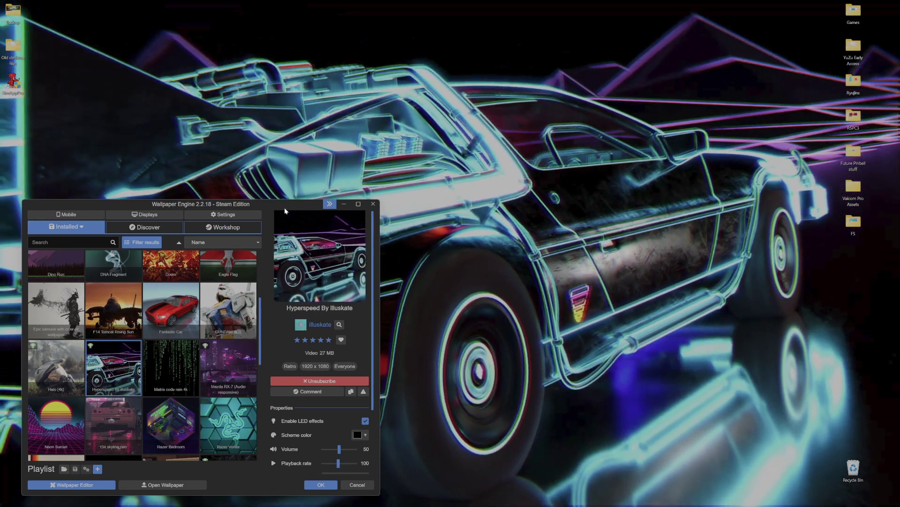
pyautogui.moveTo(285, 204); pyautogui.dragTo(232, 435)
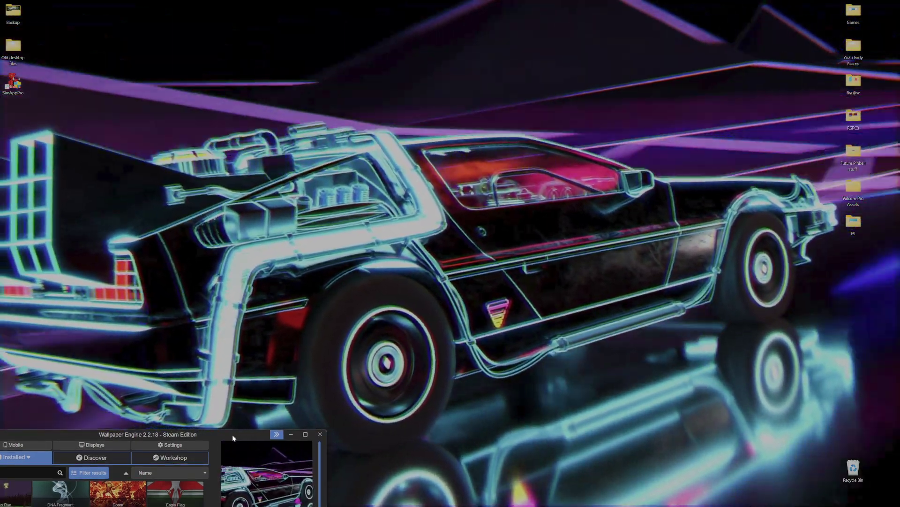
pyautogui.moveTo(232, 434); pyautogui.dragTo(270, 207)
pyautogui.click(165, 371)
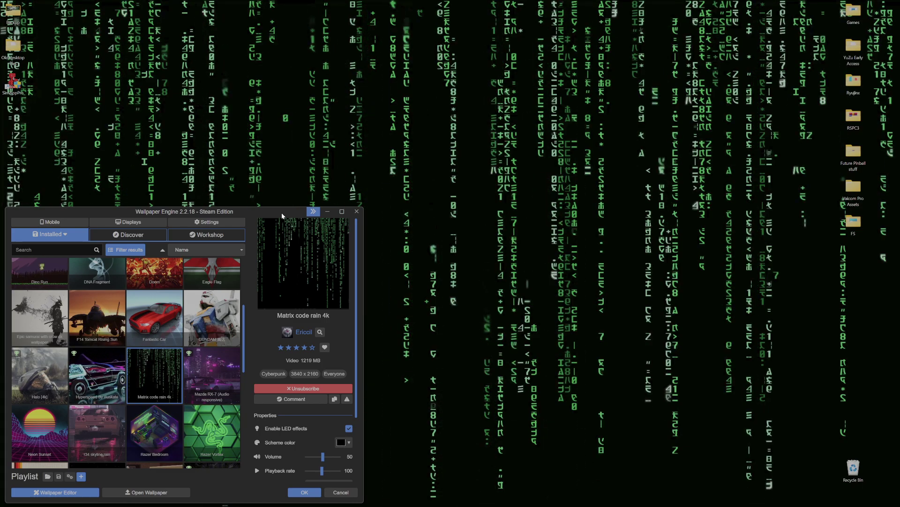
pyautogui.click(212, 375)
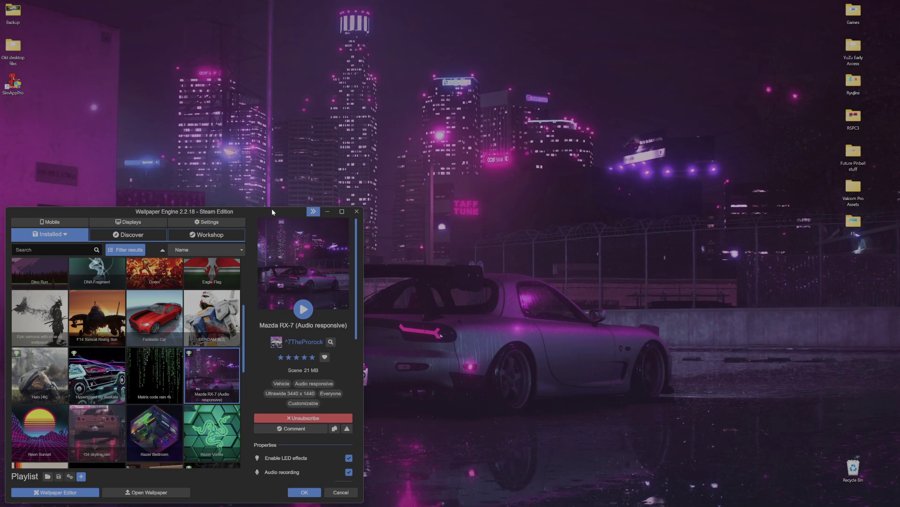
pyautogui.moveTo(271, 210); pyautogui.dragTo(261, 448)
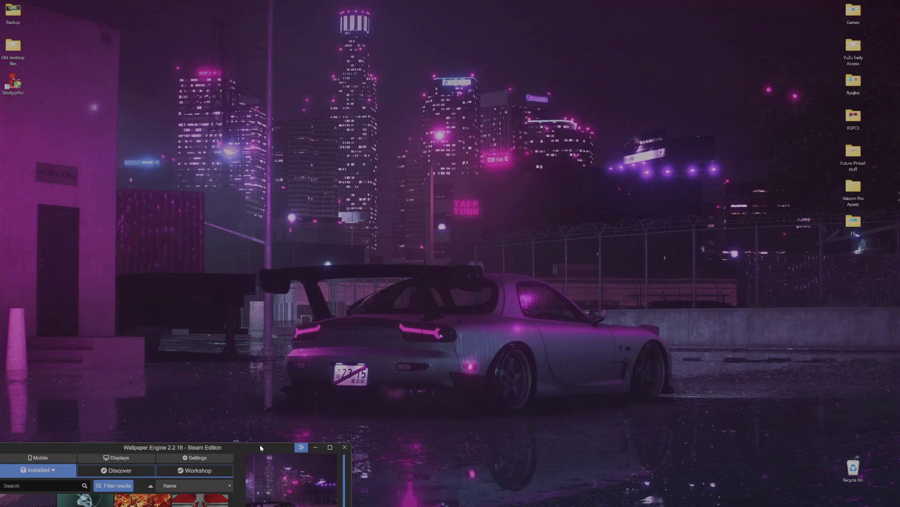
pyautogui.moveTo(261, 447); pyautogui.dragTo(293, 202)
# Step: Apply Neon Sunset, r34 skyline rain, Razer Vortex and Ruff and Tumble: Time well spent wallpapers
pyautogui.click(85, 404)
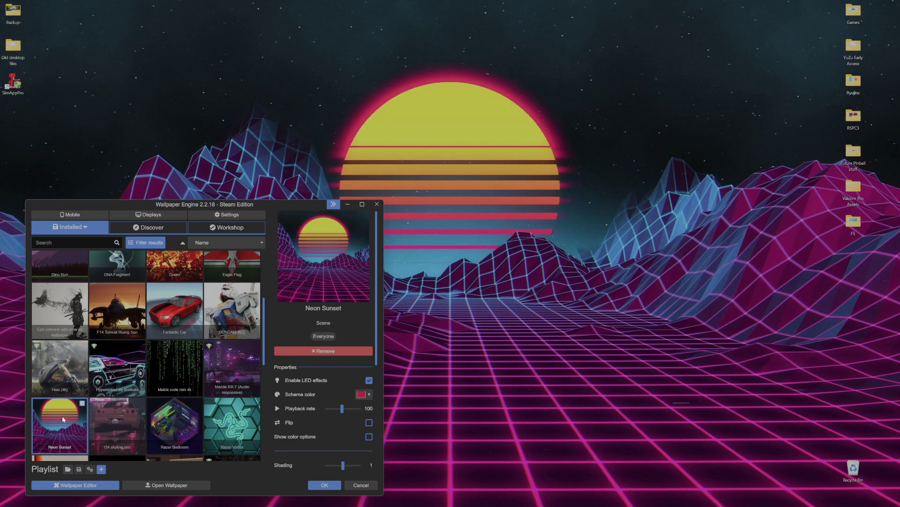
pyautogui.click(118, 419)
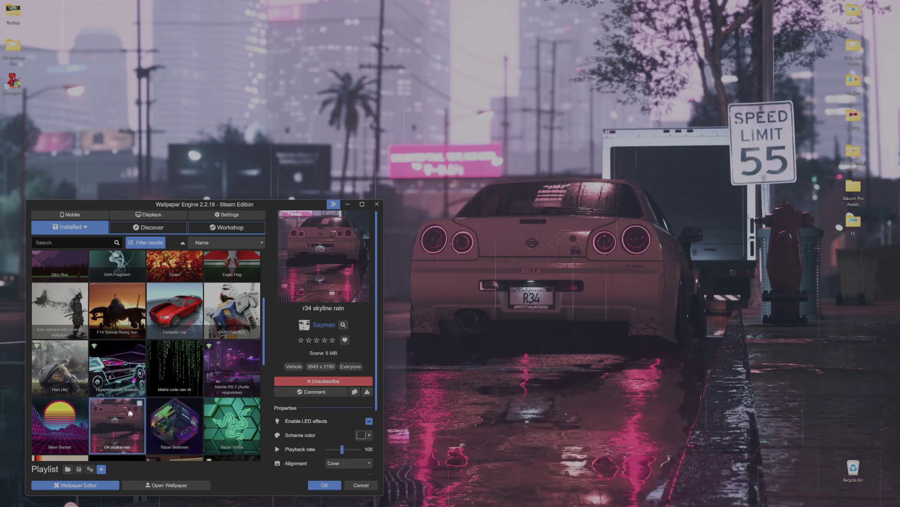
pyautogui.moveTo(303, 206); pyautogui.dragTo(239, 357)
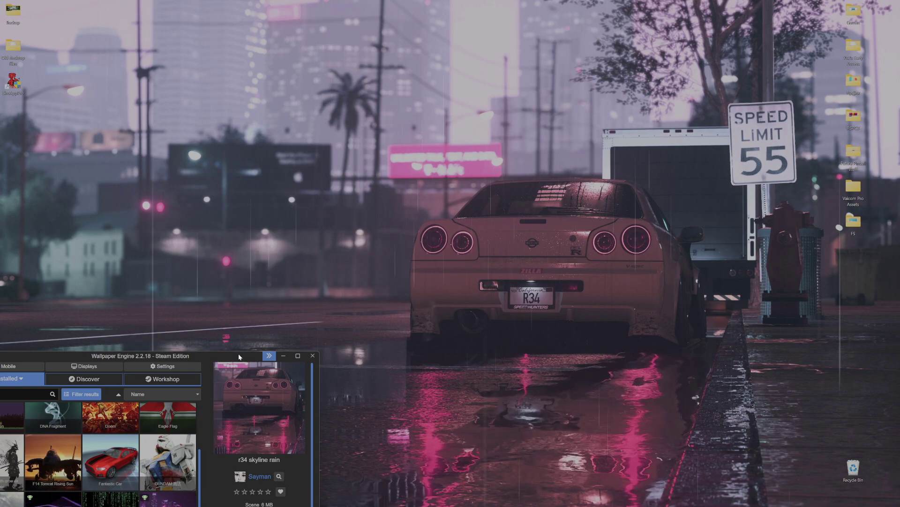
pyautogui.moveTo(239, 357); pyautogui.dragTo(286, 205)
pyautogui.click(218, 420)
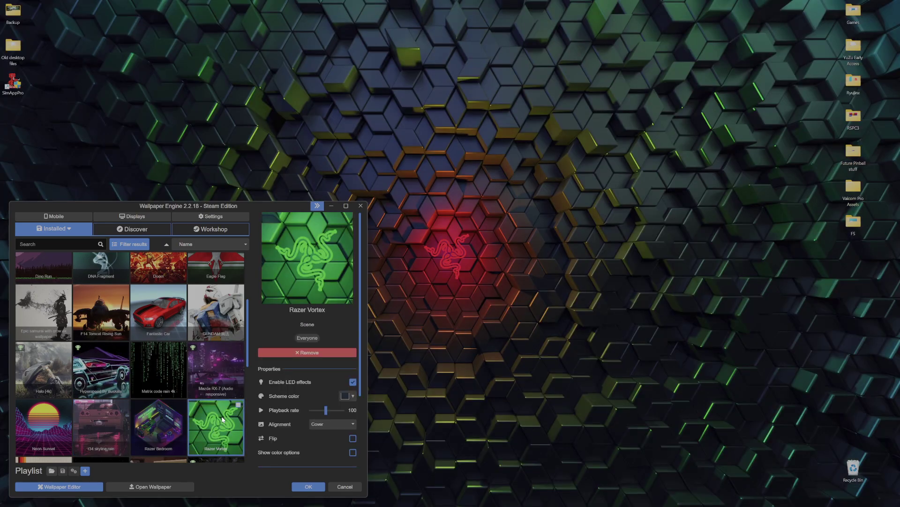
pyautogui.scroll(-1, 227, 351)
pyautogui.scroll(-2, 227, 352)
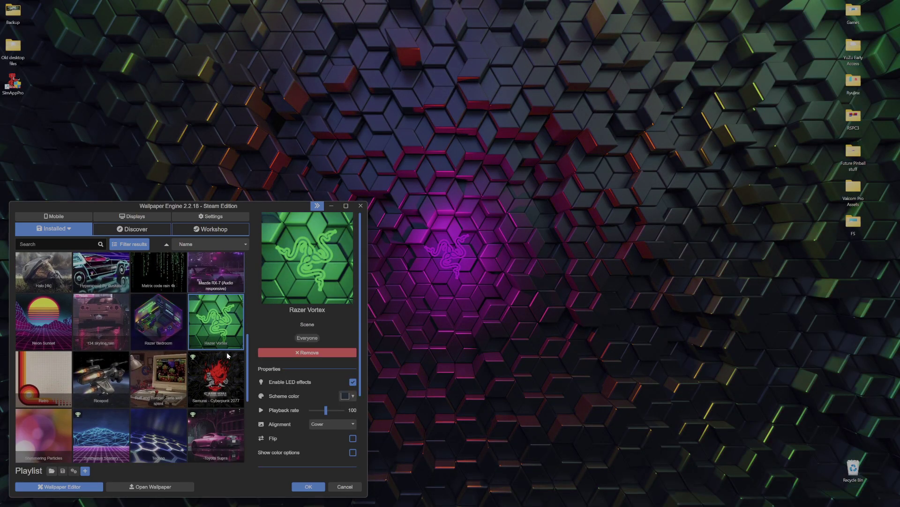
pyautogui.click(158, 374)
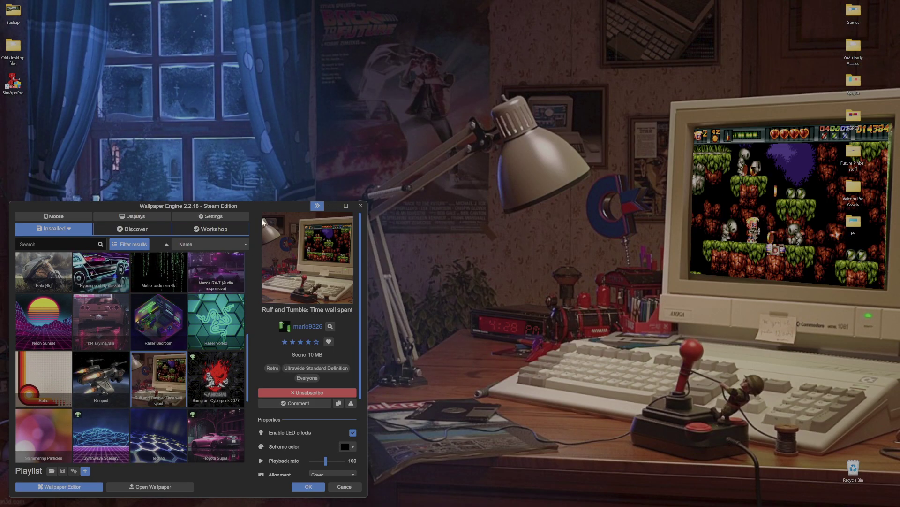
pyautogui.moveTo(271, 207); pyautogui.dragTo(245, 461)
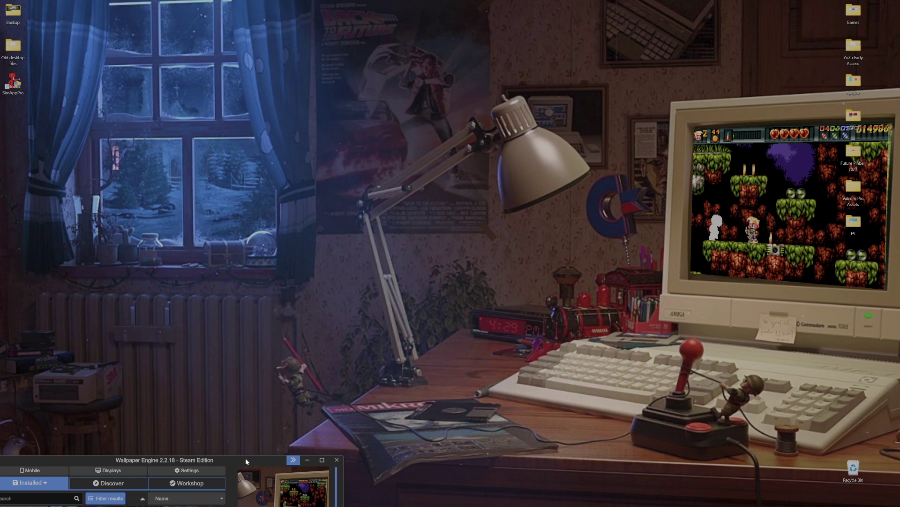
pyautogui.moveTo(247, 460); pyautogui.dragTo(262, 211)
# Step: Apply the Samurai - Cyberpunk 2077, Synthwave Scenery and Toyota Supra wallpapers
pyautogui.click(208, 383)
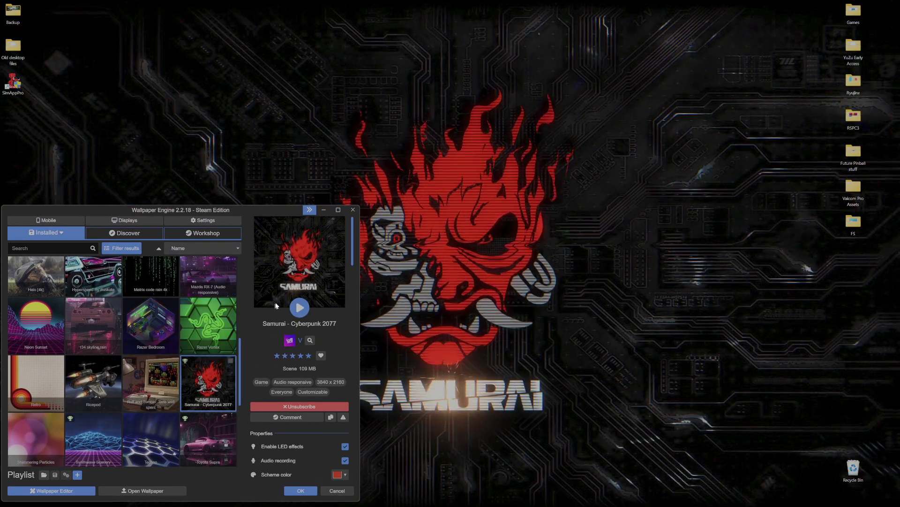
pyautogui.moveTo(280, 215); pyautogui.dragTo(302, 190)
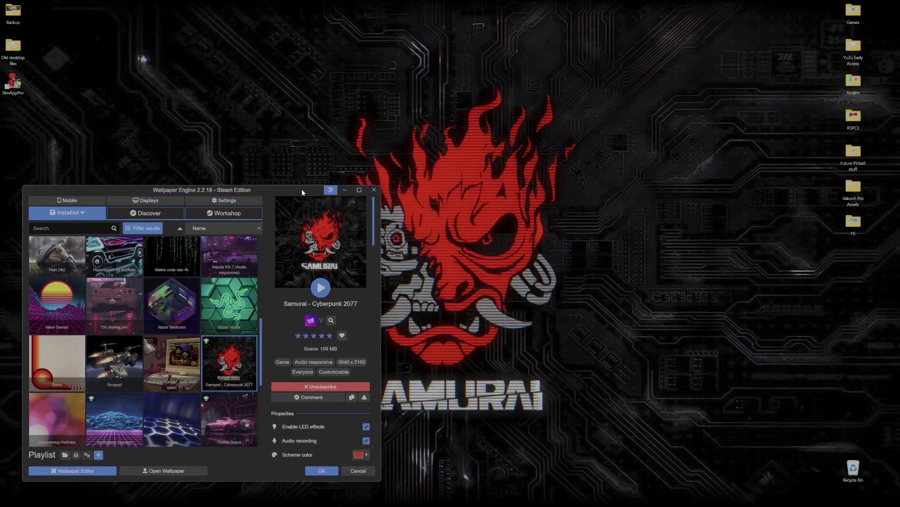
pyautogui.scroll(-3, 207, 333)
pyautogui.click(132, 351)
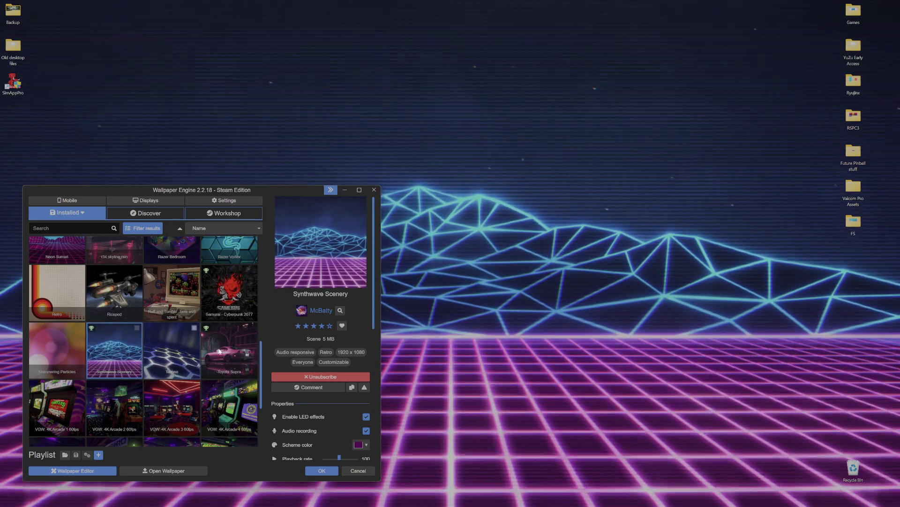
pyautogui.click(234, 349)
pyautogui.moveTo(283, 192); pyautogui.dragTo(258, 199)
# Step: Apply the VGW: 4K Arcade 1 and Arcade 2 60fps wallpapers
pyautogui.click(43, 413)
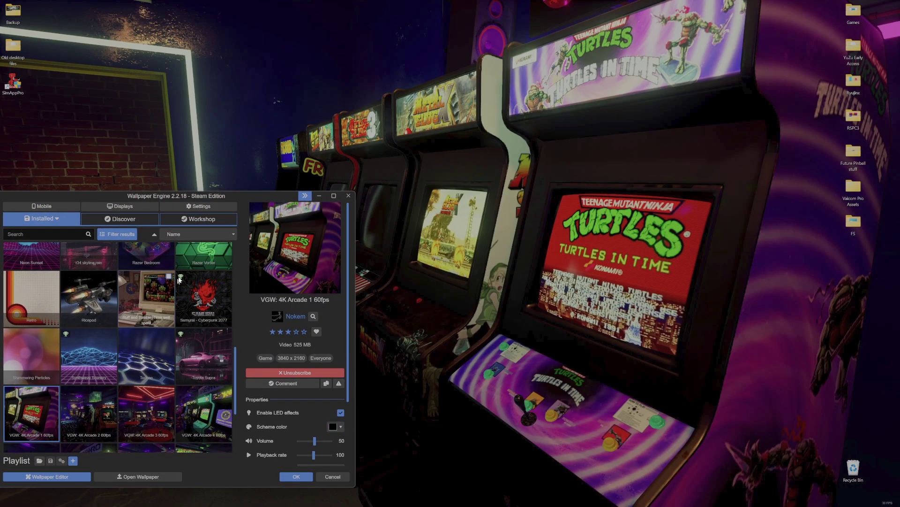
pyautogui.moveTo(246, 195); pyautogui.dragTo(241, 288)
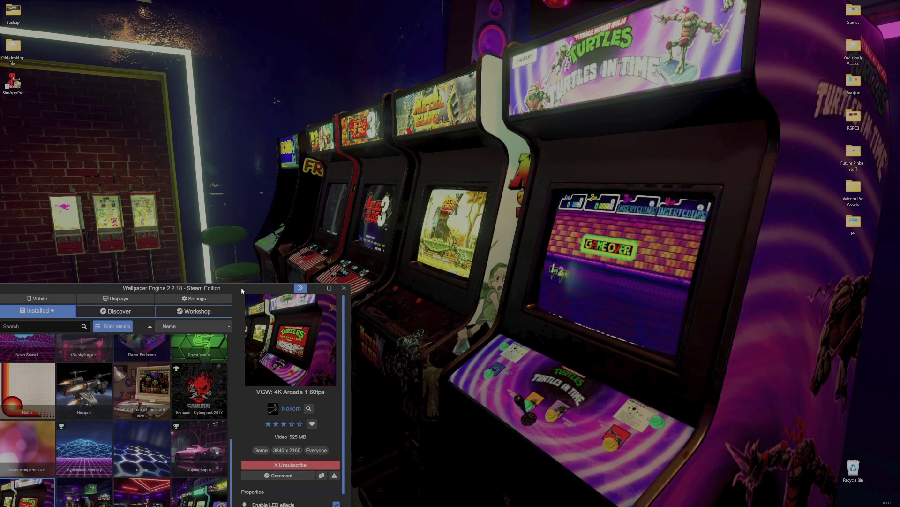
pyautogui.moveTo(241, 288); pyautogui.dragTo(268, 203)
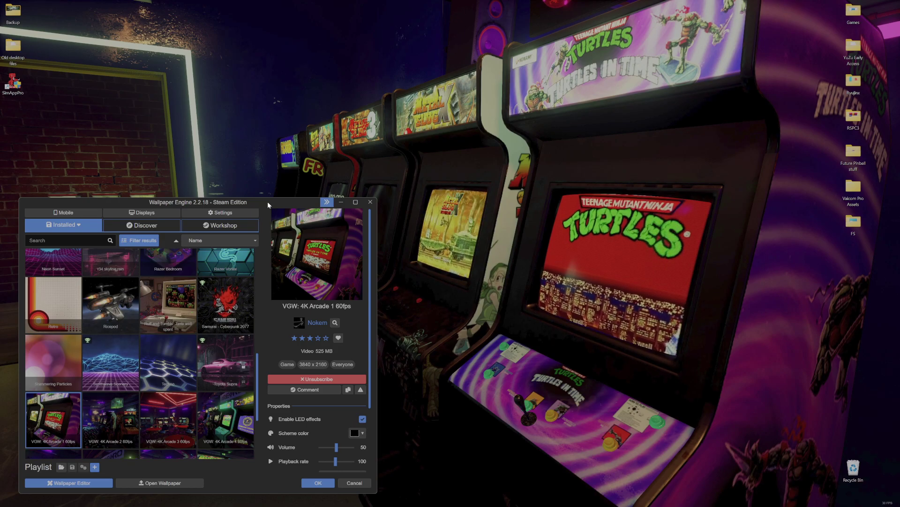
pyautogui.scroll(-1, 168, 364)
pyautogui.scroll(-2, 167, 363)
pyautogui.click(111, 384)
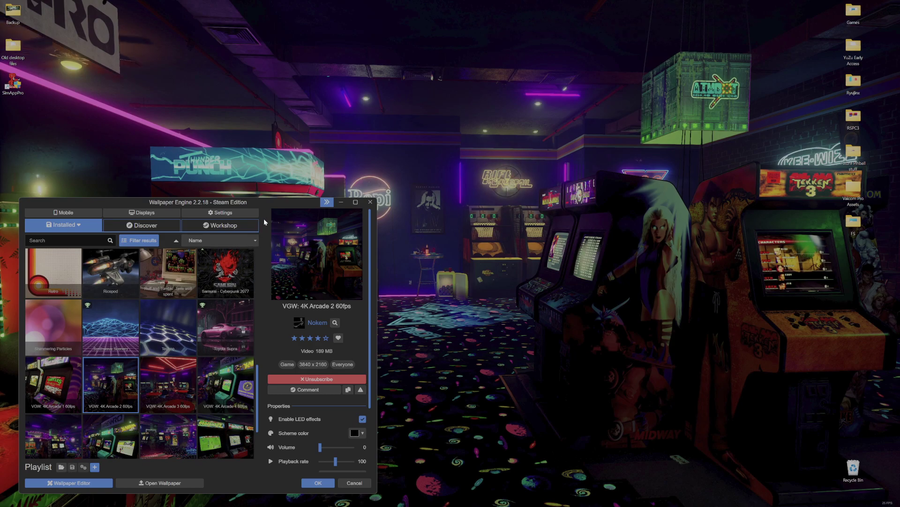
pyautogui.moveTo(291, 201)
pyautogui.mouseDown()
pyautogui.moveTo(238, 398)
pyautogui.moveTo(280, 205)
pyautogui.mouseUp()
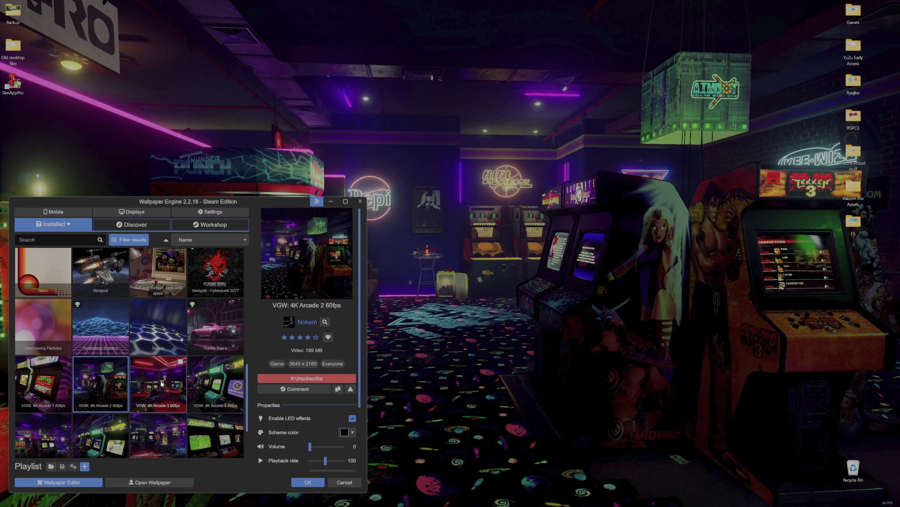
# Step: Apply VGW: 4K Arcade 3, Arcade Version 8 and the Star Citizen Dying Star wallpapers
pyautogui.click(161, 384)
pyautogui.moveTo(276, 201); pyautogui.dragTo(234, 376)
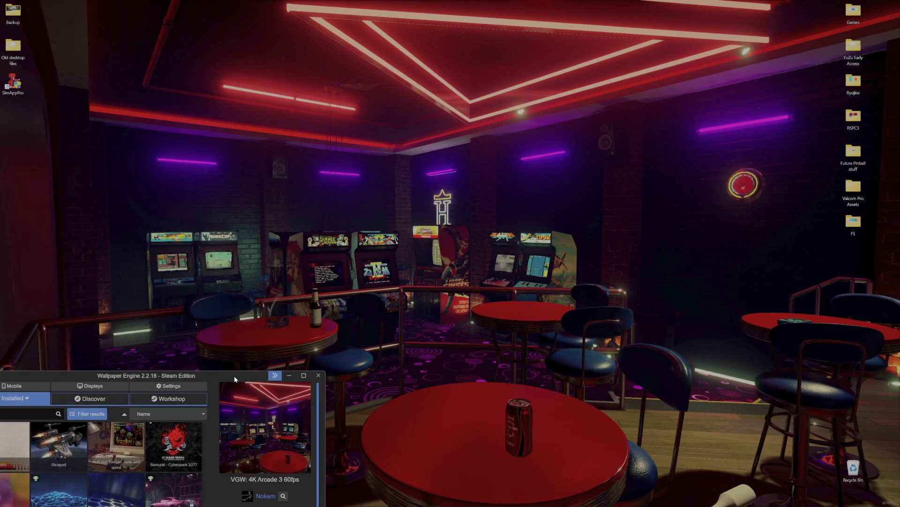
pyautogui.moveTo(234, 376); pyautogui.dragTo(280, 212)
pyautogui.scroll(-2, 191, 359)
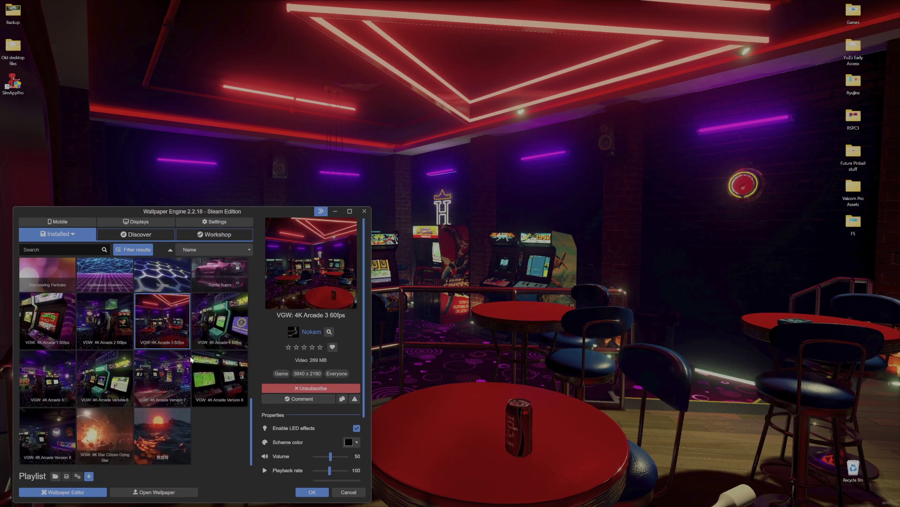
pyautogui.click(217, 372)
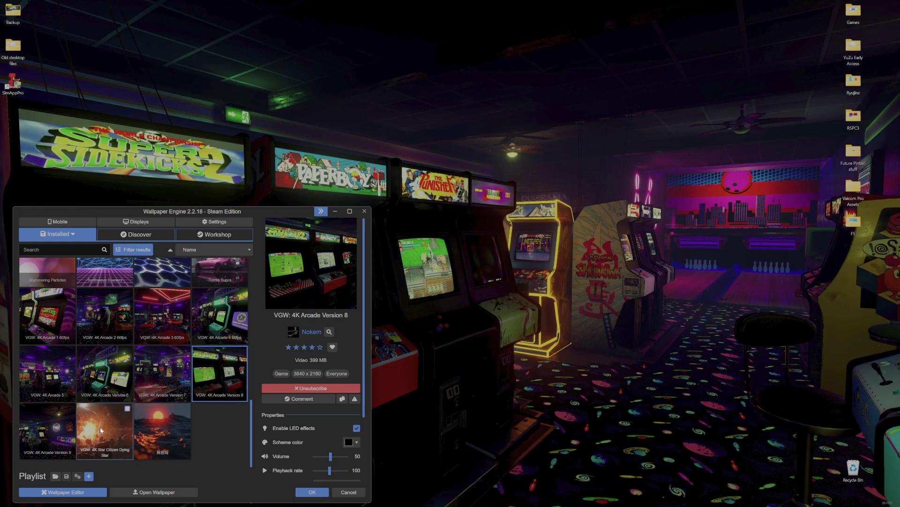
pyautogui.click(105, 429)
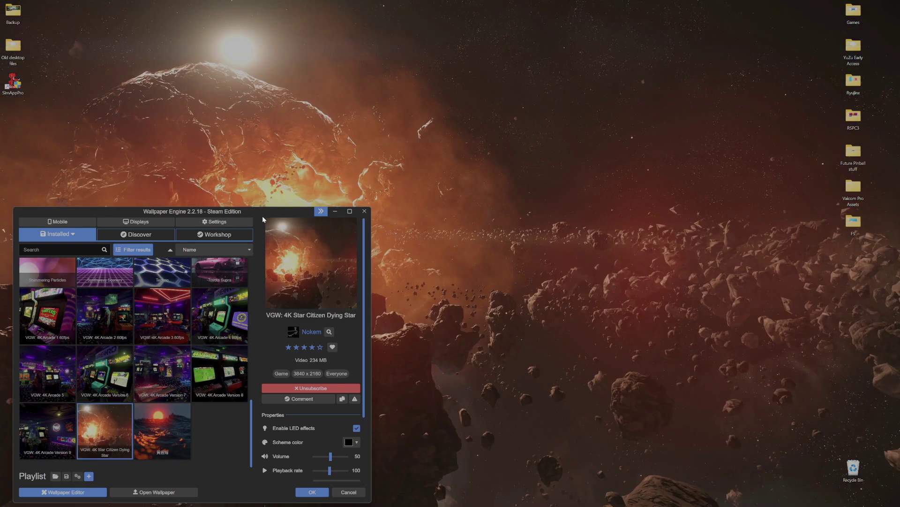
pyautogui.moveTo(270, 212); pyautogui.dragTo(265, 426)
# Step: Set the 黄昏海 sunset ocean scene as wallpaper and minimize Wallpaper Engine
pyautogui.click(169, 424)
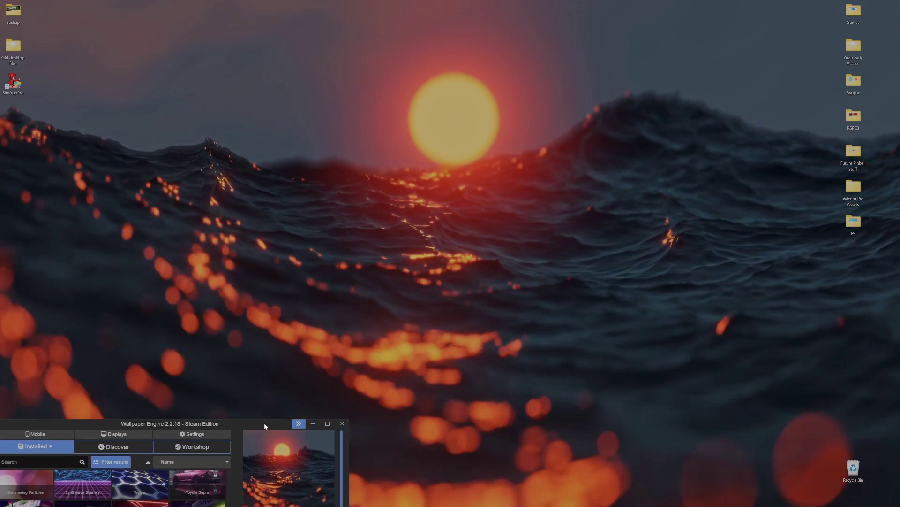
pyautogui.moveTo(264, 424); pyautogui.dragTo(267, 414)
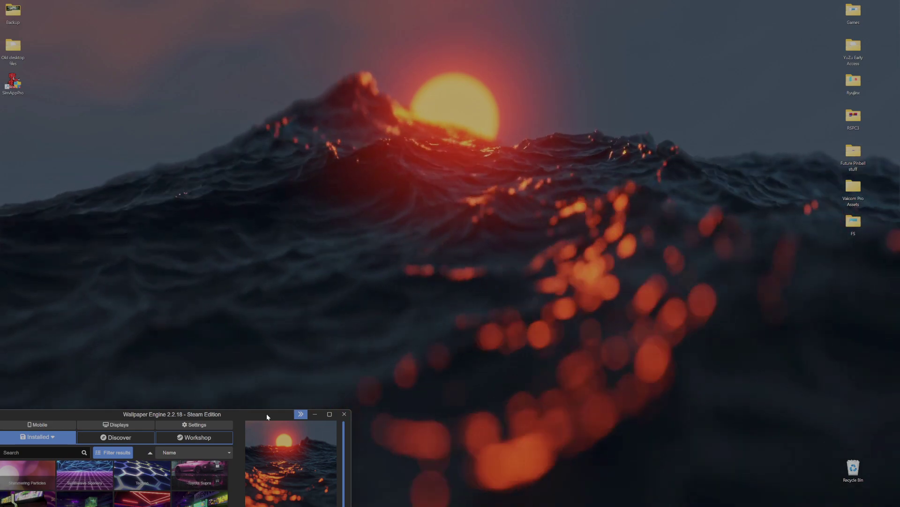
pyautogui.moveTo(266, 413); pyautogui.dragTo(284, 198)
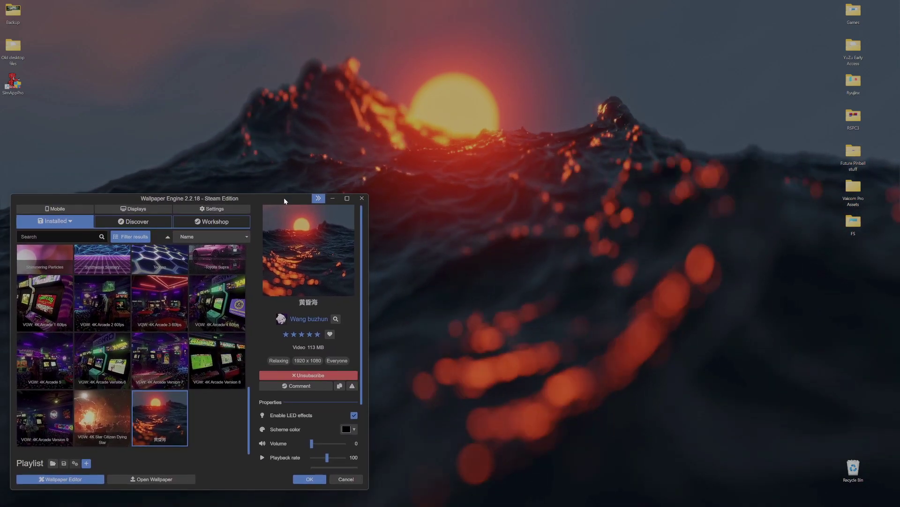
pyautogui.click(333, 199)
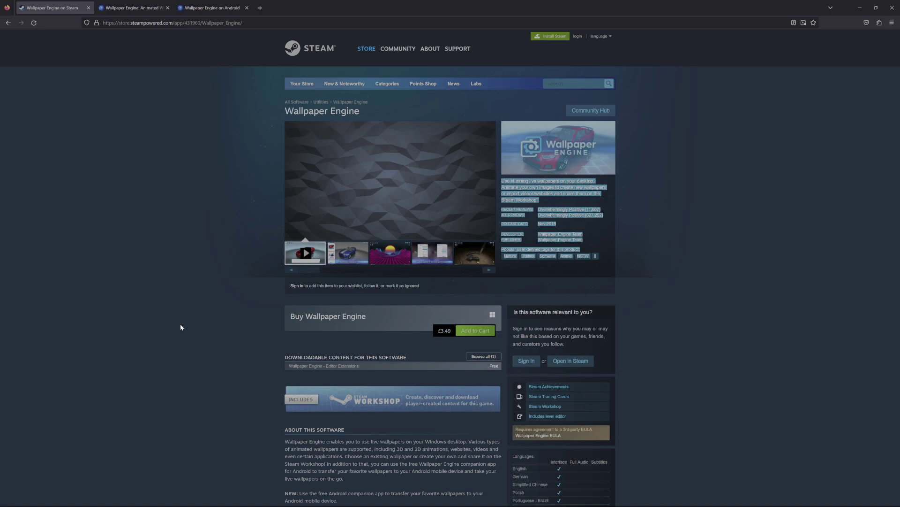
# Step: Review the Steam page's features and system requirements, then switch to the wallpaperengine.io tab
pyautogui.scroll(-7, 182, 313)
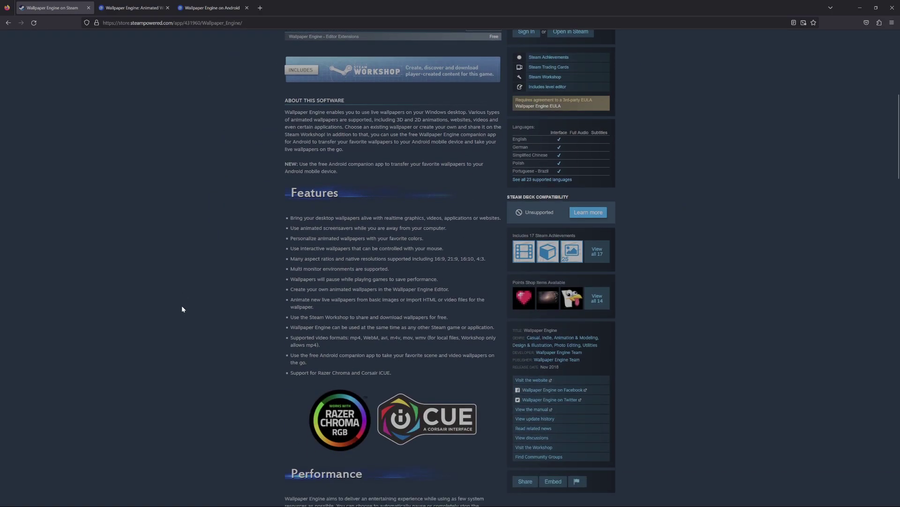
pyautogui.scroll(-3, 182, 309)
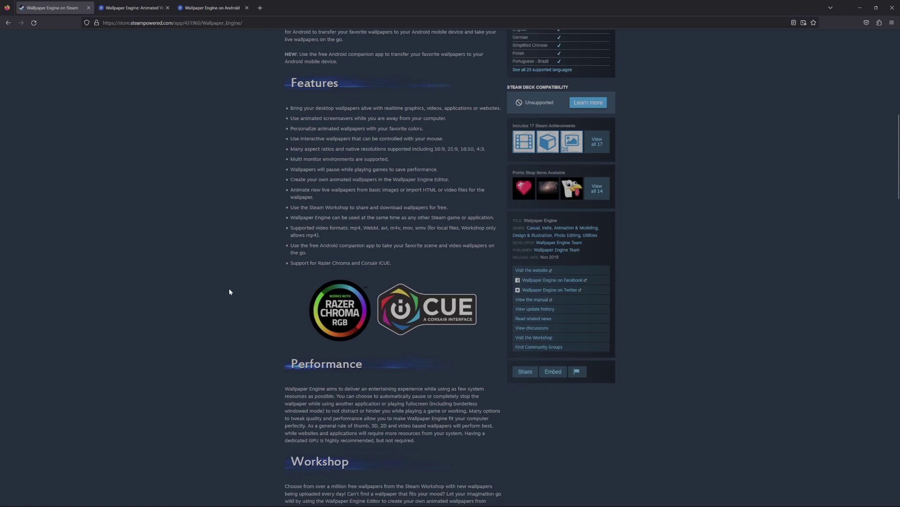
pyautogui.scroll(-5, 229, 291)
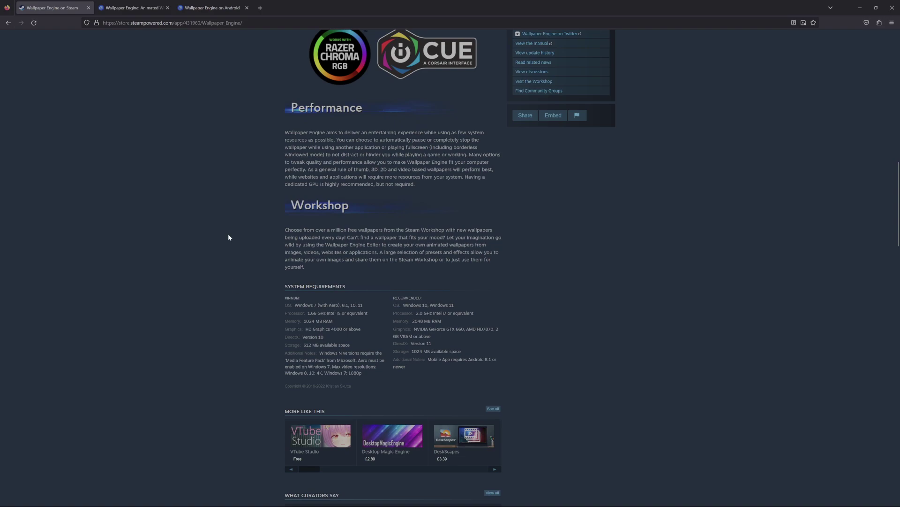
pyautogui.click(145, 7)
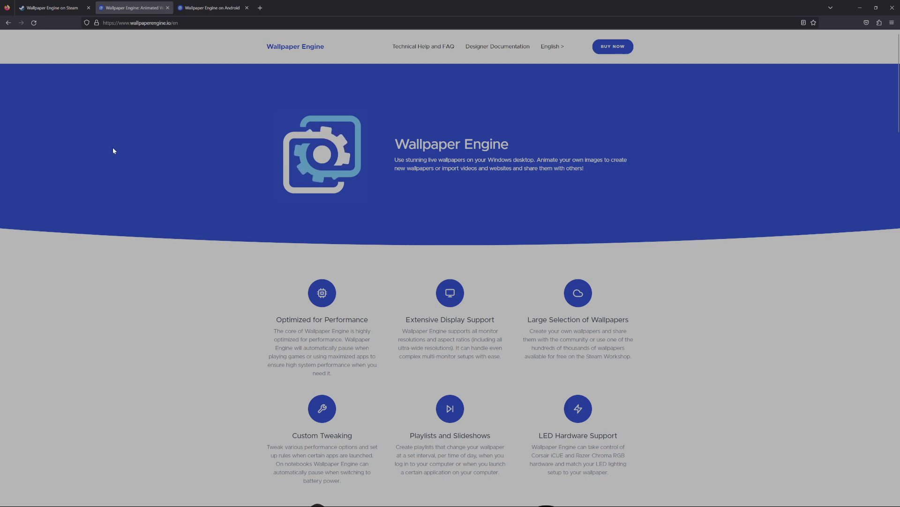
# Step: Read the LED hardware section, view the Wallpaper Engine on Android page, then minimise Firefox
pyautogui.scroll(-3, 113, 150)
pyautogui.scroll(-5, 113, 150)
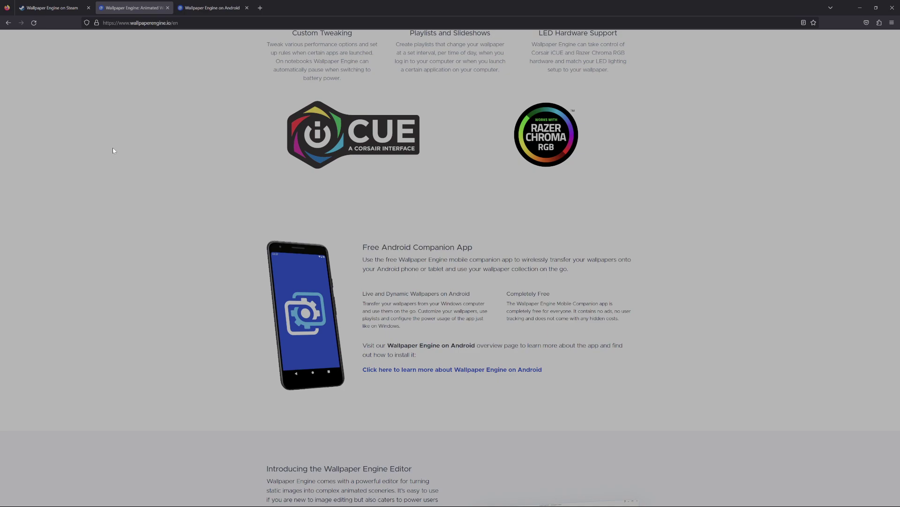
pyautogui.click(192, 8)
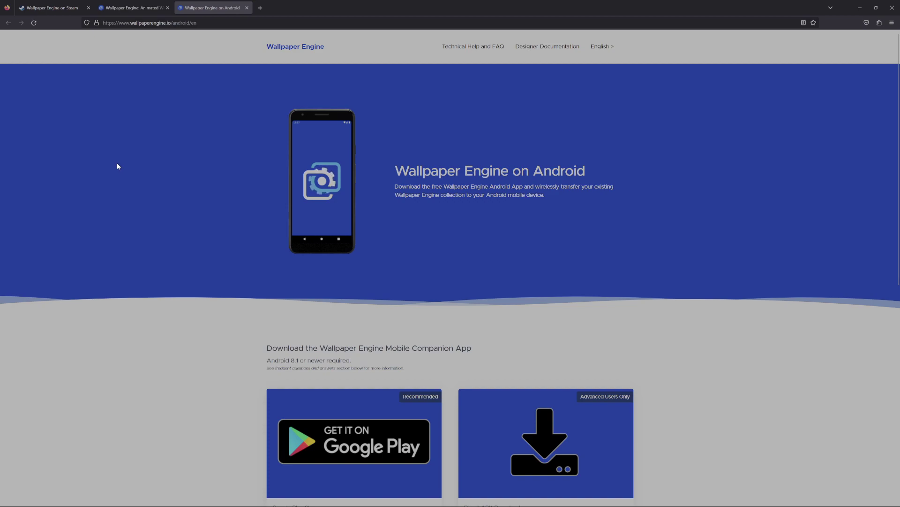
pyautogui.scroll(-2, 117, 166)
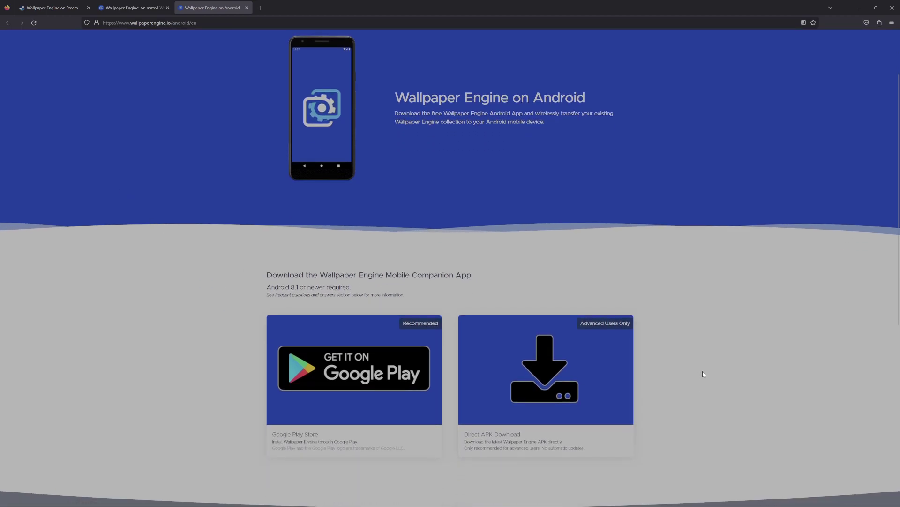
pyautogui.scroll(2, 685, 375)
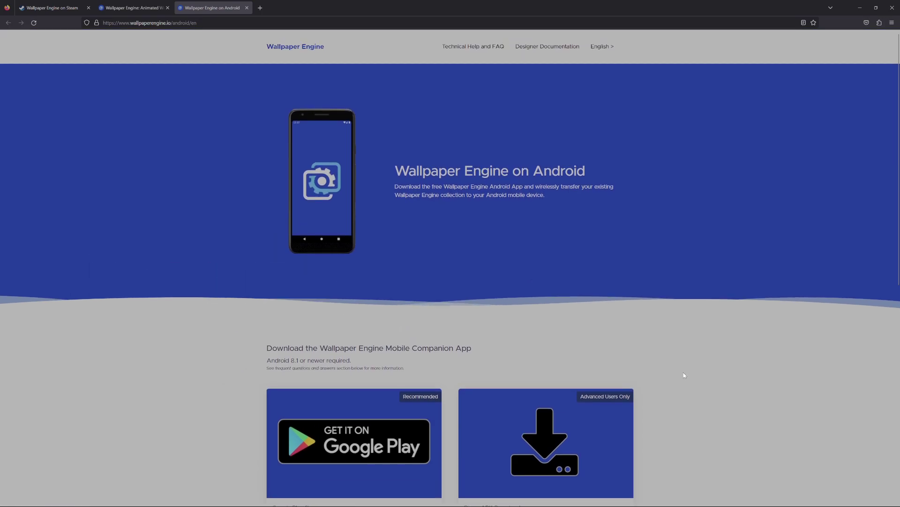
pyautogui.click(862, 6)
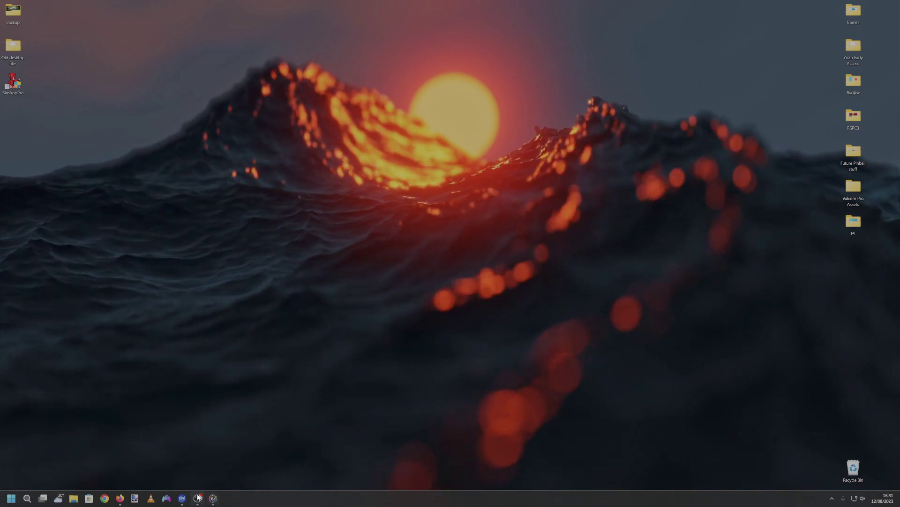
# Step: Restore Wallpaper Engine full-screen and inspect Samurai - Cyberpunk 2077's Circuit, RGB and audio properties
pyautogui.click(183, 498)
pyautogui.moveTo(297, 198); pyautogui.dragTo(453, 2)
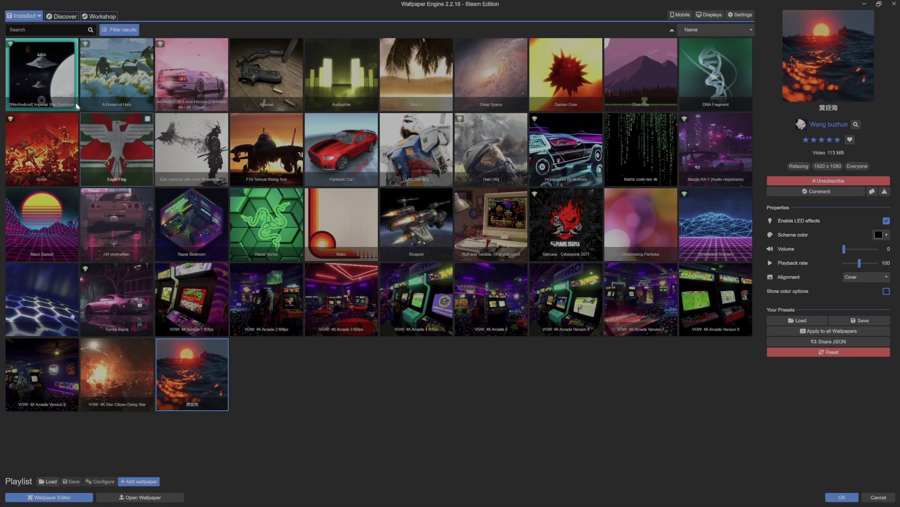
pyautogui.click(559, 230)
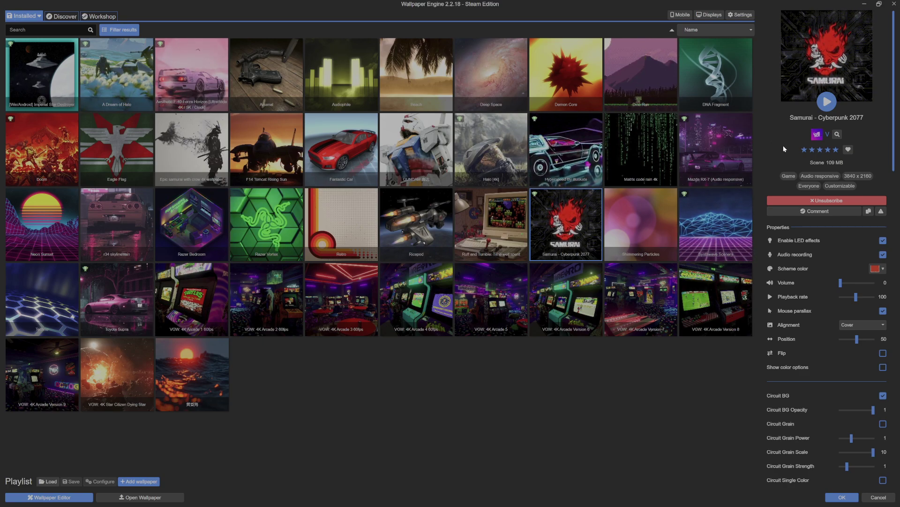
pyautogui.moveTo(838, 153)
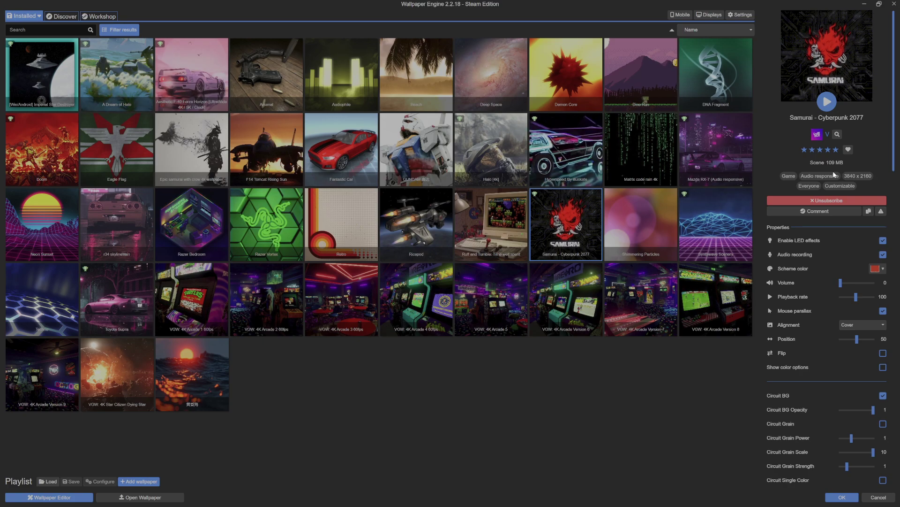
pyautogui.scroll(-1, 834, 175)
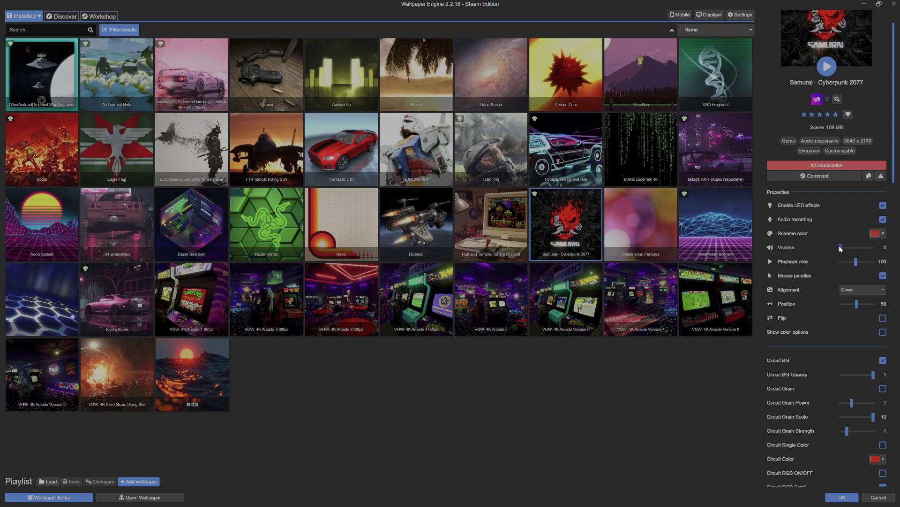
pyautogui.scroll(-1, 820, 240)
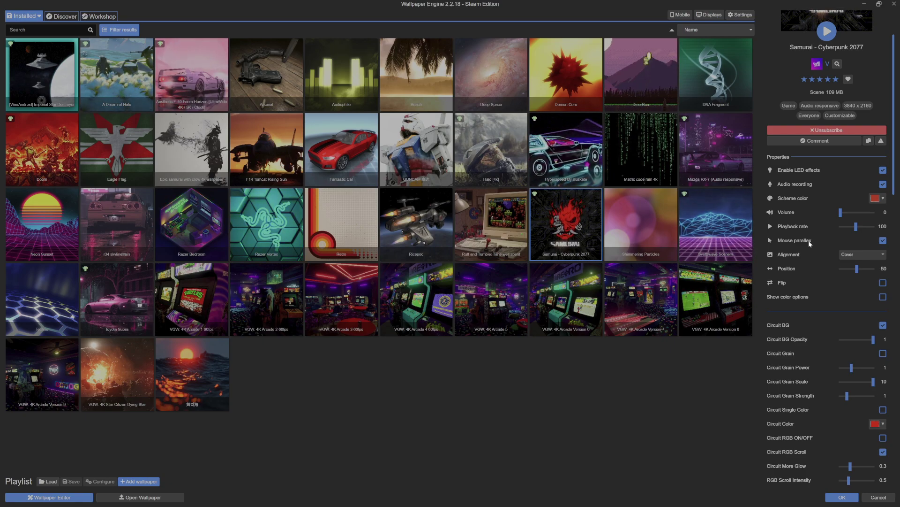
pyautogui.scroll(-2, 801, 241)
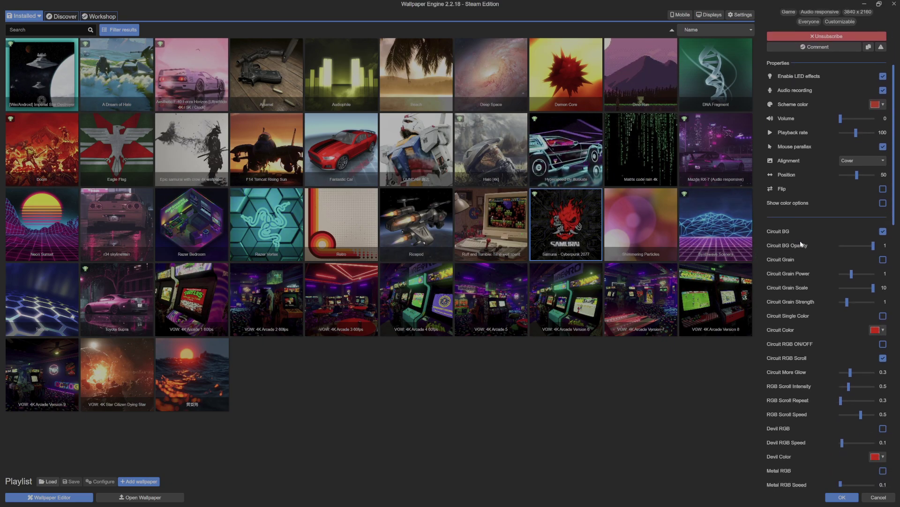
pyautogui.scroll(-2, 800, 240)
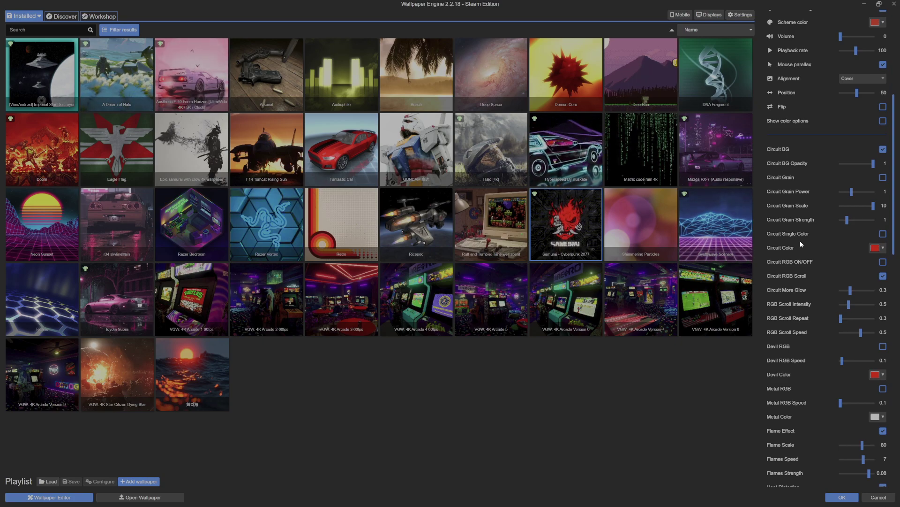
pyautogui.scroll(-2, 801, 244)
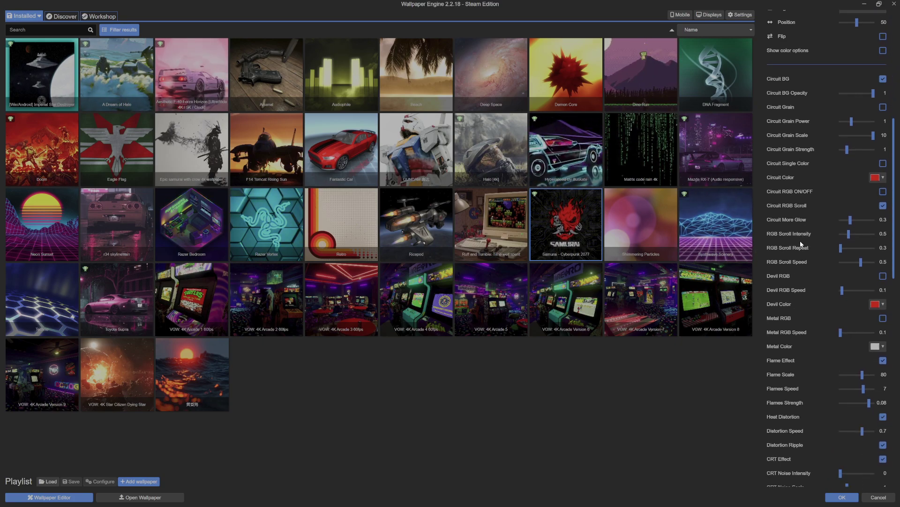
pyautogui.scroll(-2, 800, 241)
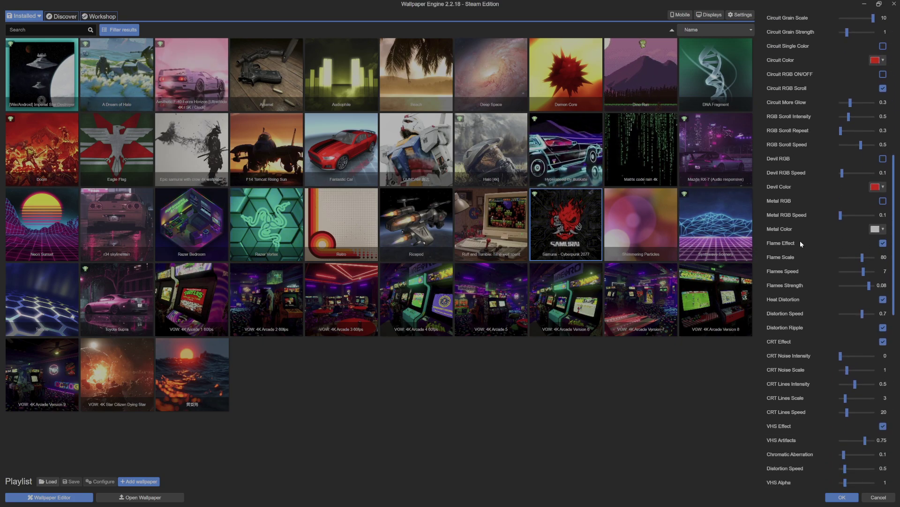
pyautogui.scroll(-5, 801, 244)
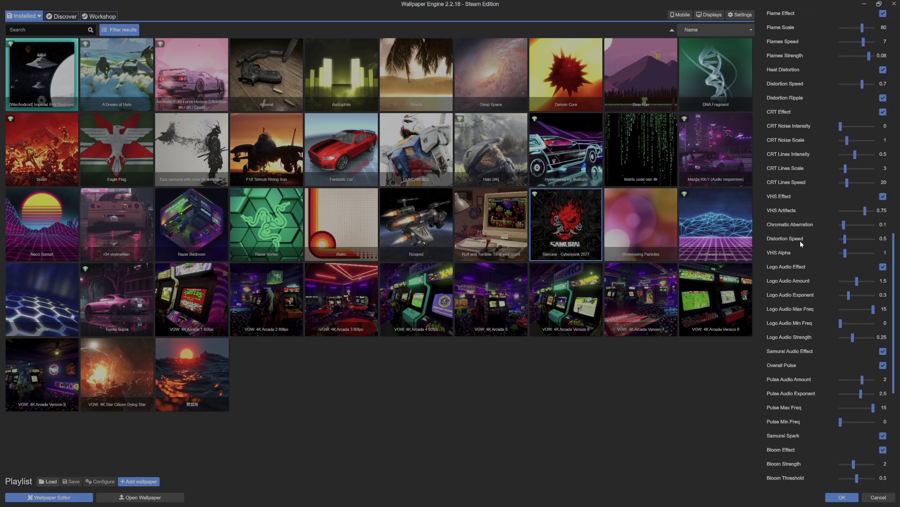
pyautogui.scroll(-5, 800, 240)
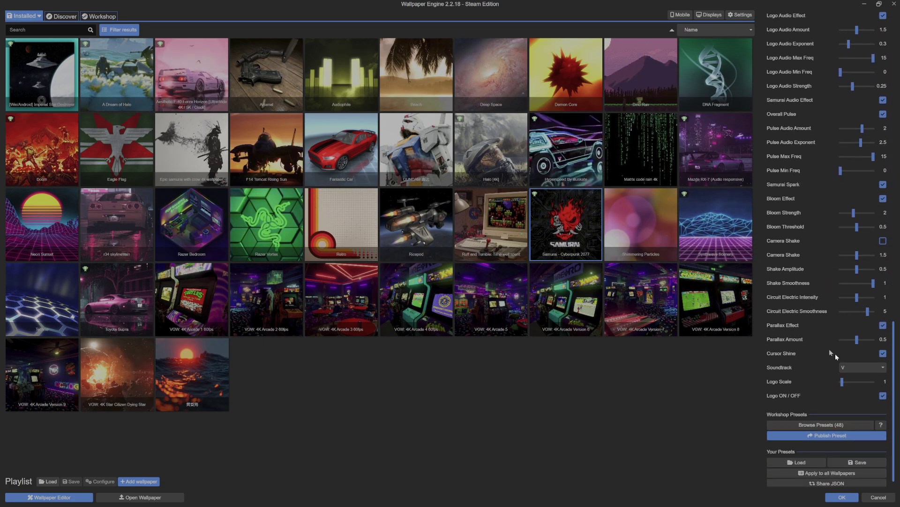
pyautogui.click(853, 367)
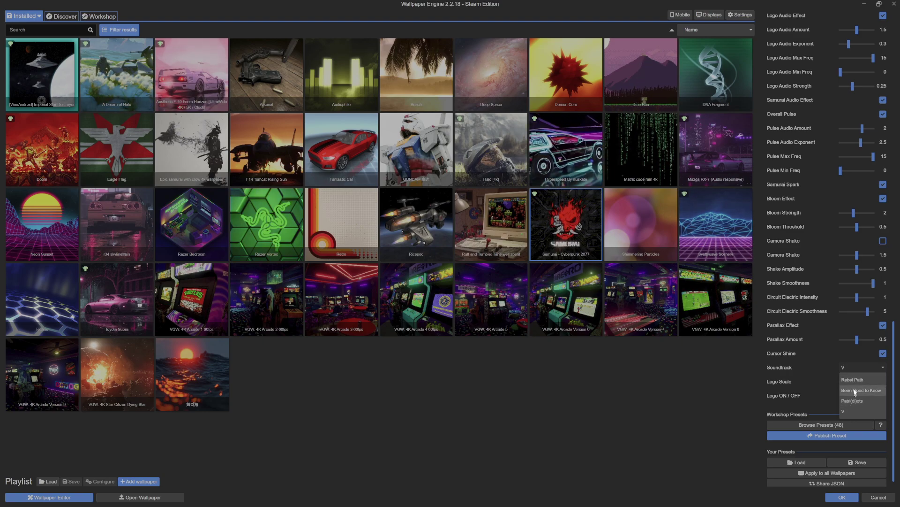
pyautogui.click(854, 366)
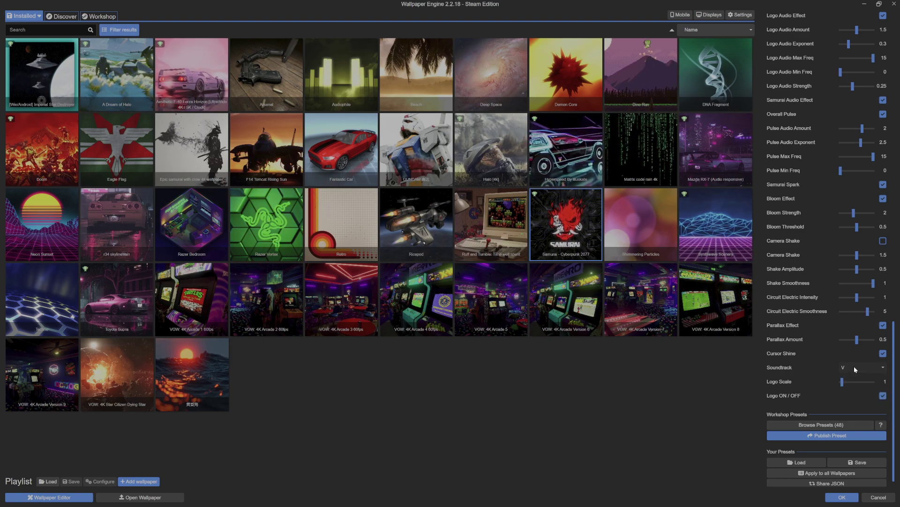
pyautogui.scroll(-1, 829, 358)
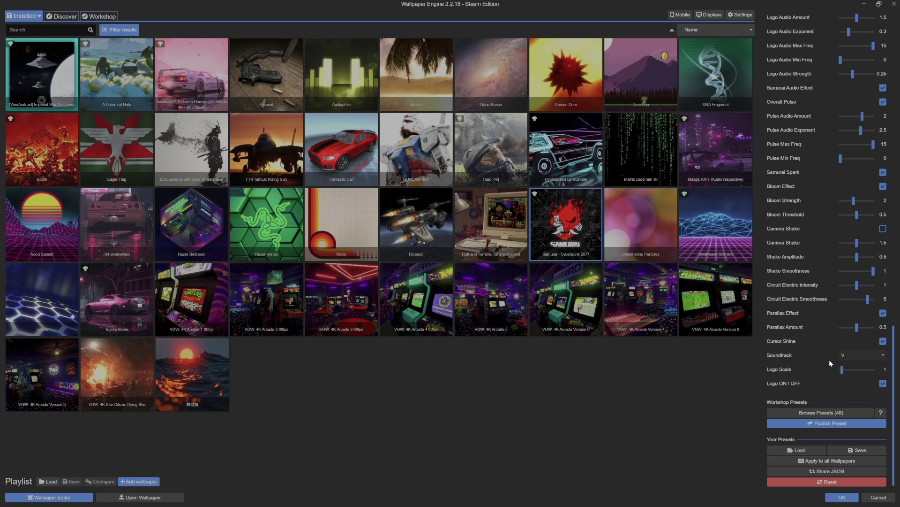
pyautogui.scroll(15, 830, 360)
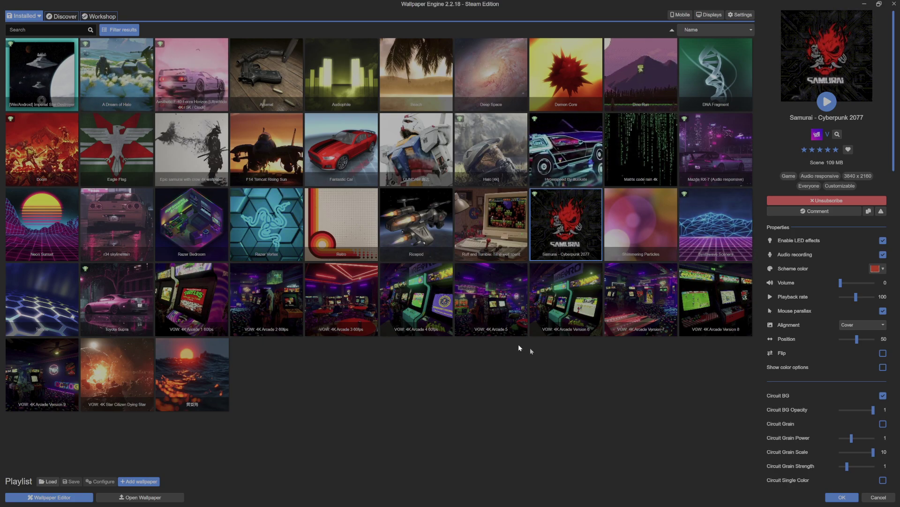
# Step: Toggle the Filter results sidebar open and closed, then go to the Discover page
pyautogui.click(120, 29)
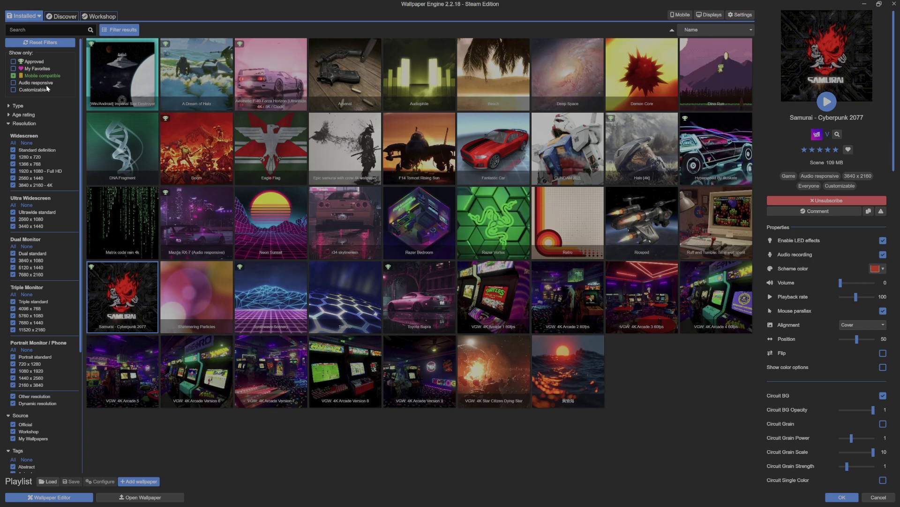
pyautogui.click(119, 30)
pyautogui.click(63, 18)
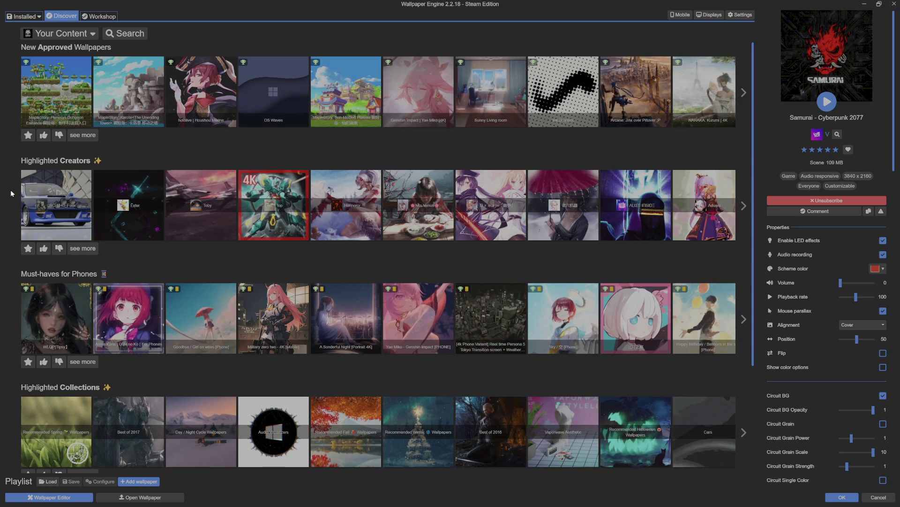
# Step: Show all Popular Clock Wallpapers and view the Porsche 911 GT3 RS (Dark Edition) details
pyautogui.scroll(-2, 10, 189)
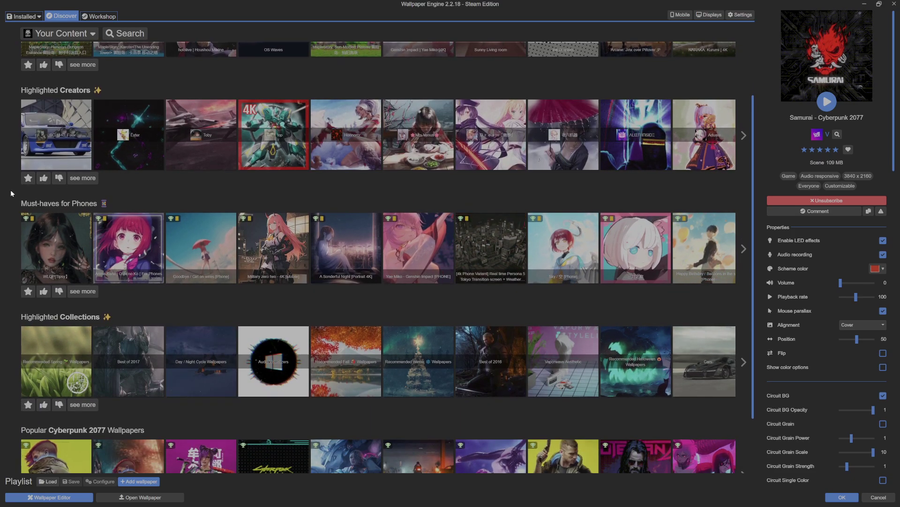
pyautogui.scroll(-1, 12, 193)
pyautogui.scroll(-5, 10, 189)
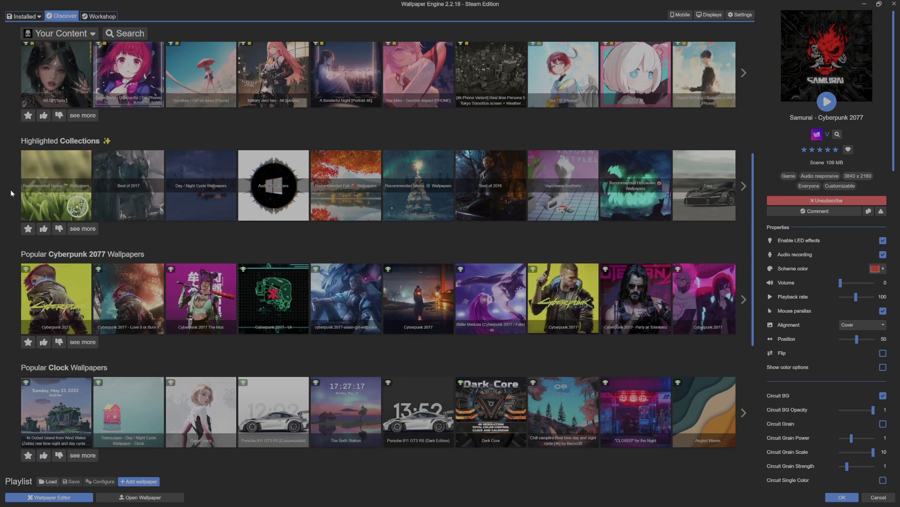
pyautogui.scroll(-6, 11, 192)
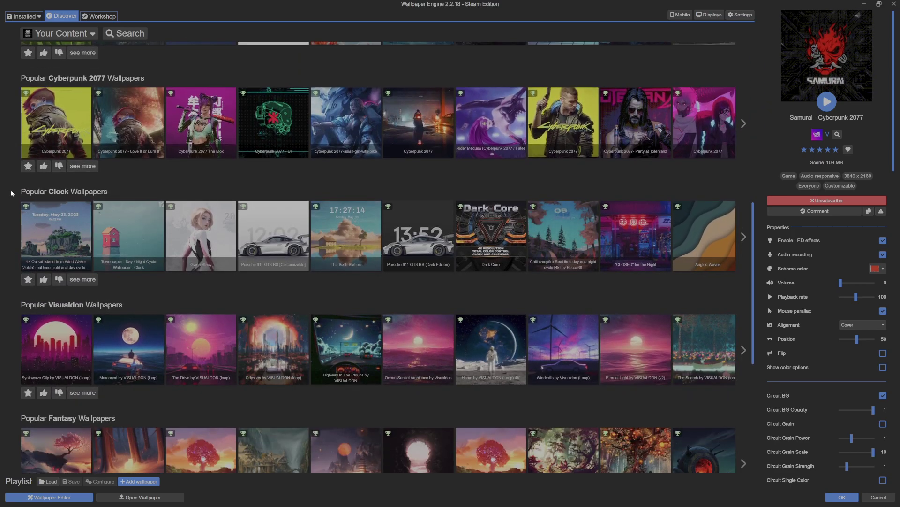
pyautogui.scroll(2, 11, 190)
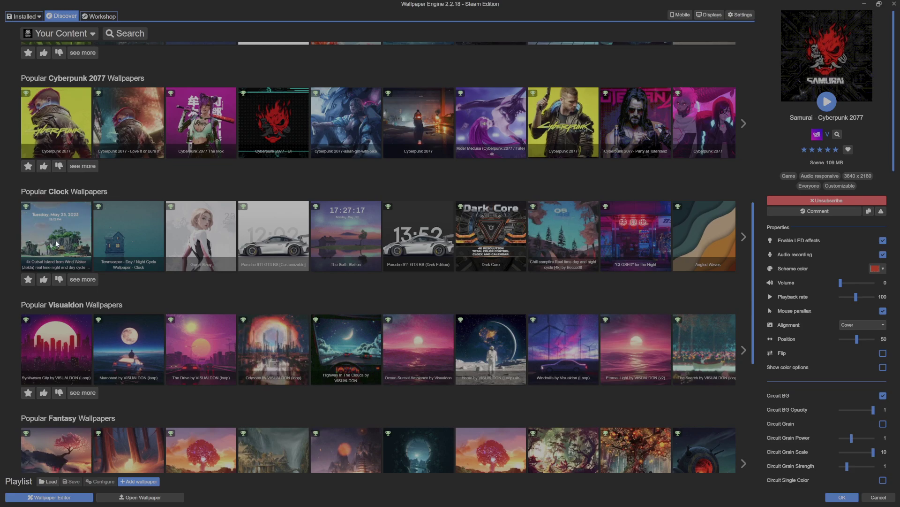
pyautogui.click(84, 280)
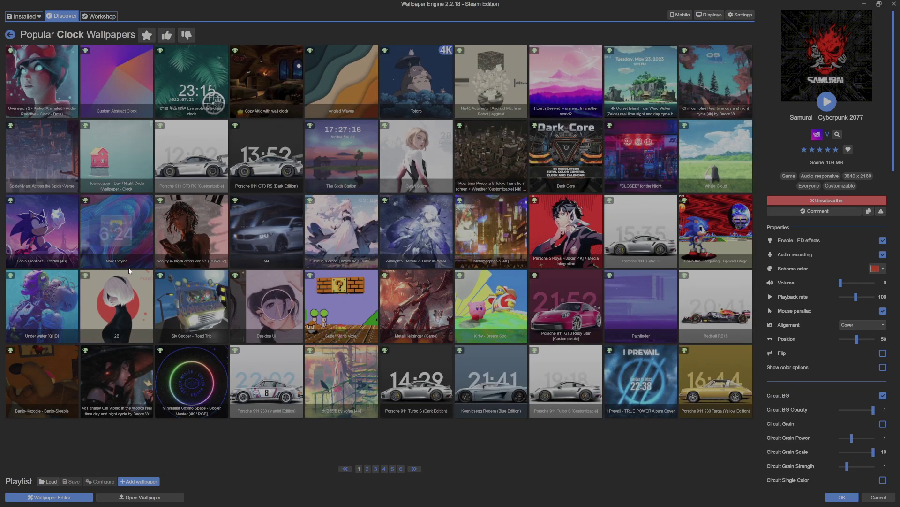
pyautogui.click(266, 161)
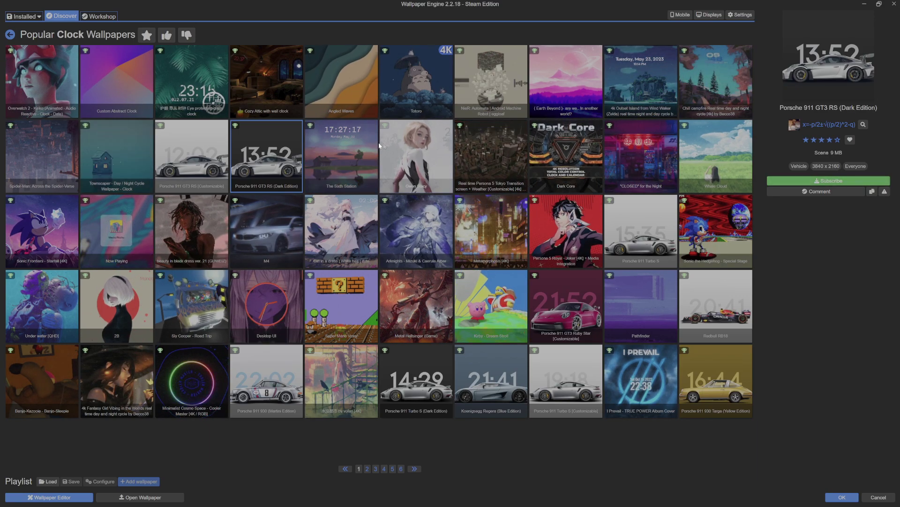
# Step: Search the Workshop for 'anime', replacing the previous cars search term
pyautogui.click(99, 16)
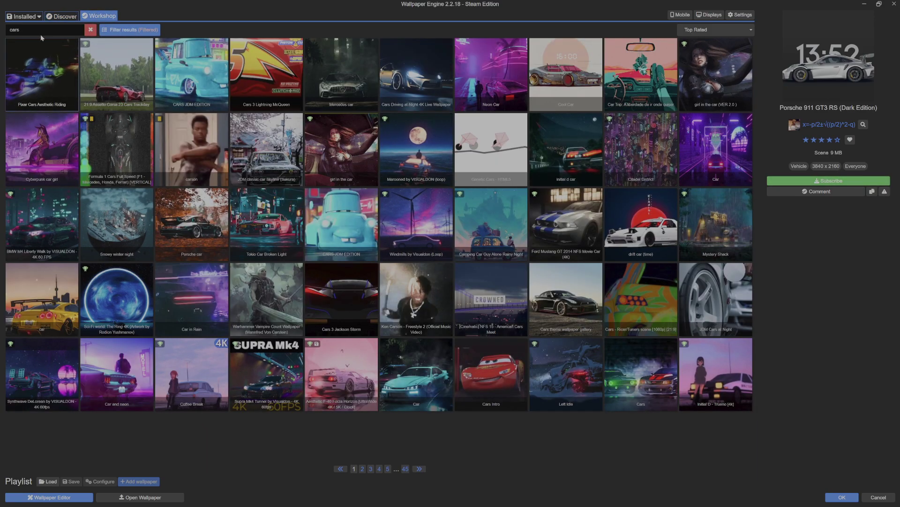
pyautogui.click(41, 33)
pyautogui.hotkey('ctrl', 'a')
pyautogui.press('BackSpace')
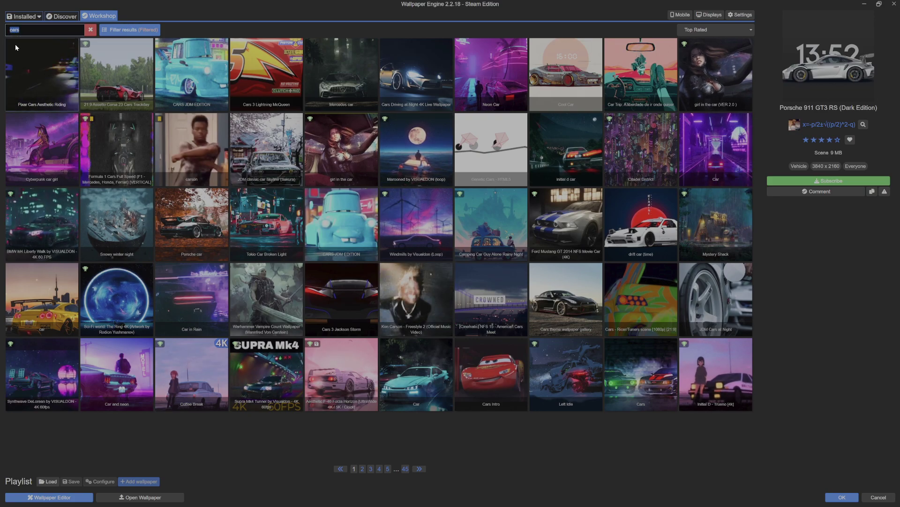
pyautogui.write('anime')
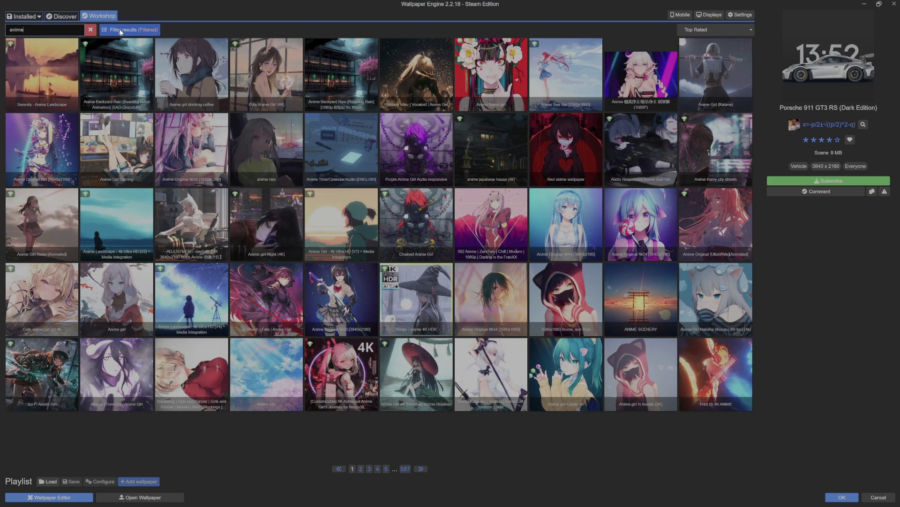
# Step: Open the filter options, browse the anime results, then clear the search term
pyautogui.click(130, 29)
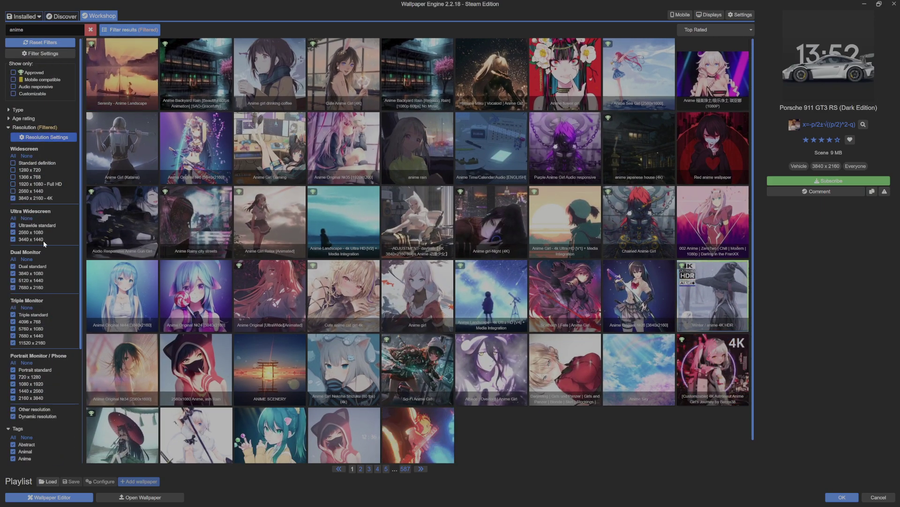
pyautogui.scroll(-3, 30, 294)
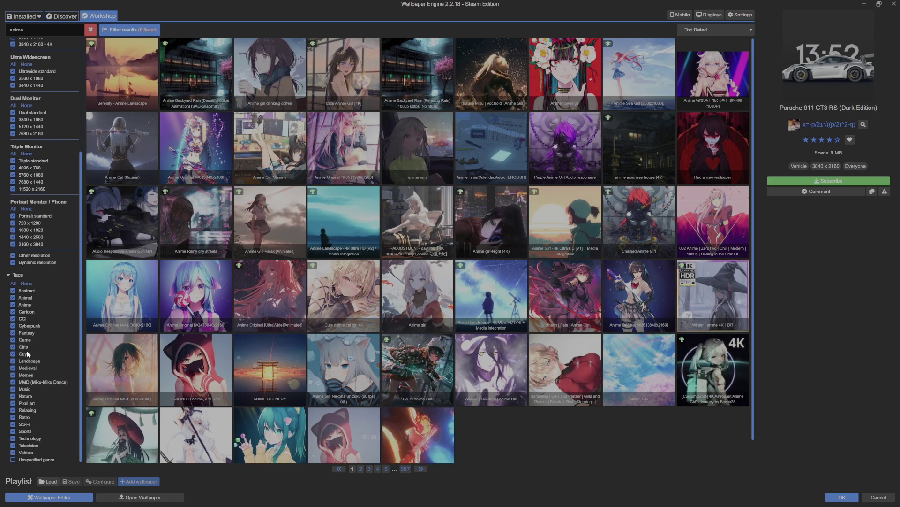
pyautogui.scroll(3, 27, 344)
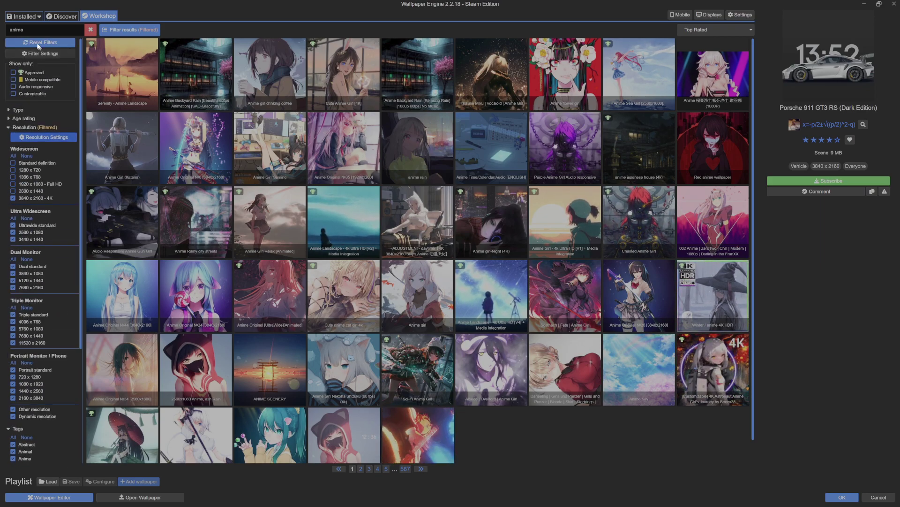
pyautogui.doubleClick(7, 30)
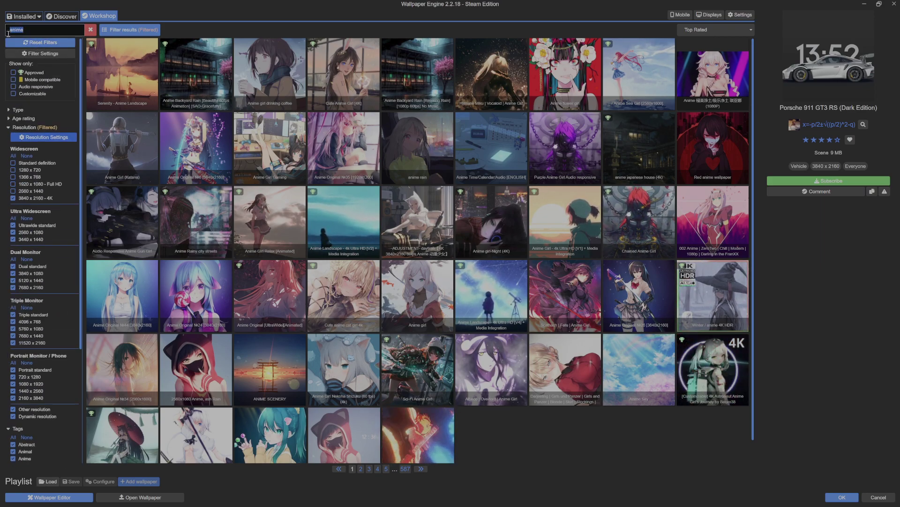
pyautogui.press('BackSpace')
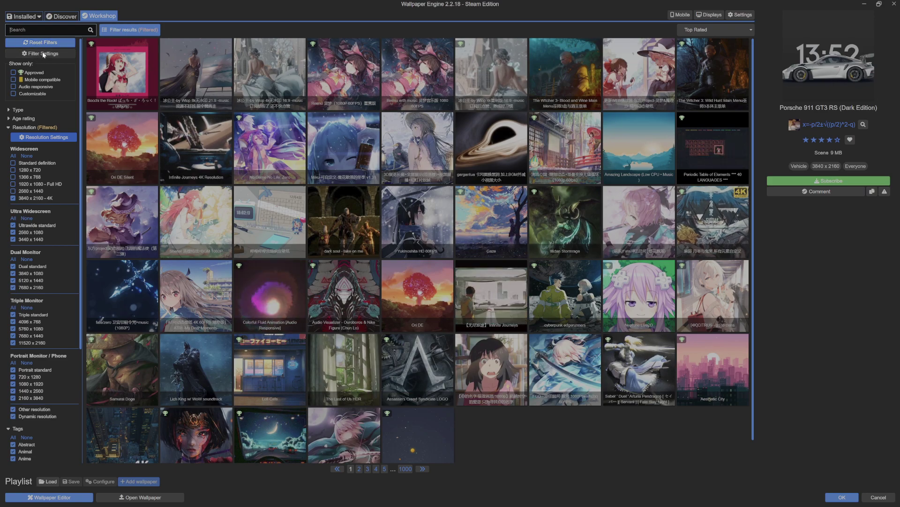
# Step: Return to the Installed library and review the display layout modes, leaving Wallpaper per display
pyautogui.click(20, 16)
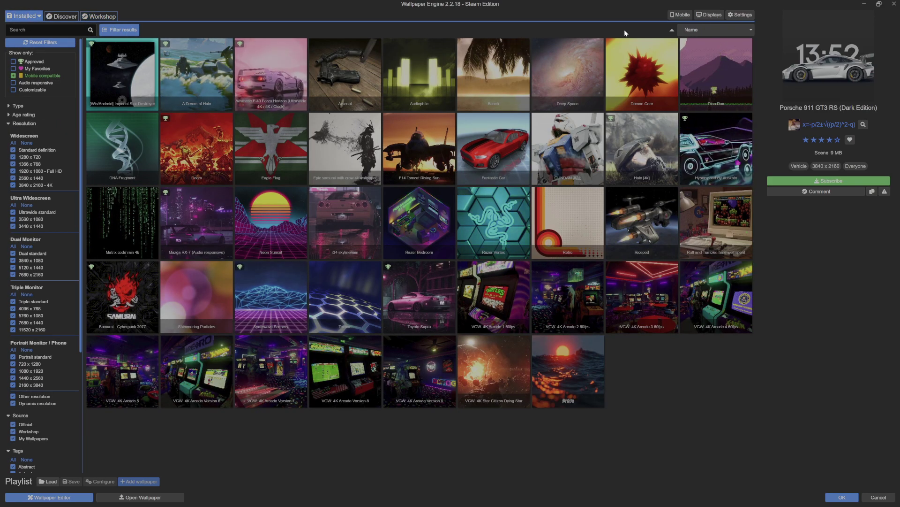
pyautogui.click(708, 16)
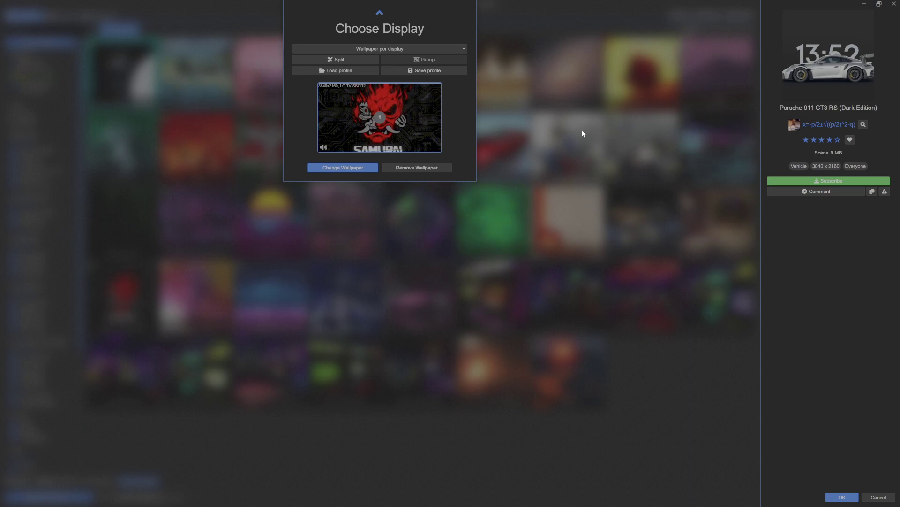
pyautogui.click(396, 49)
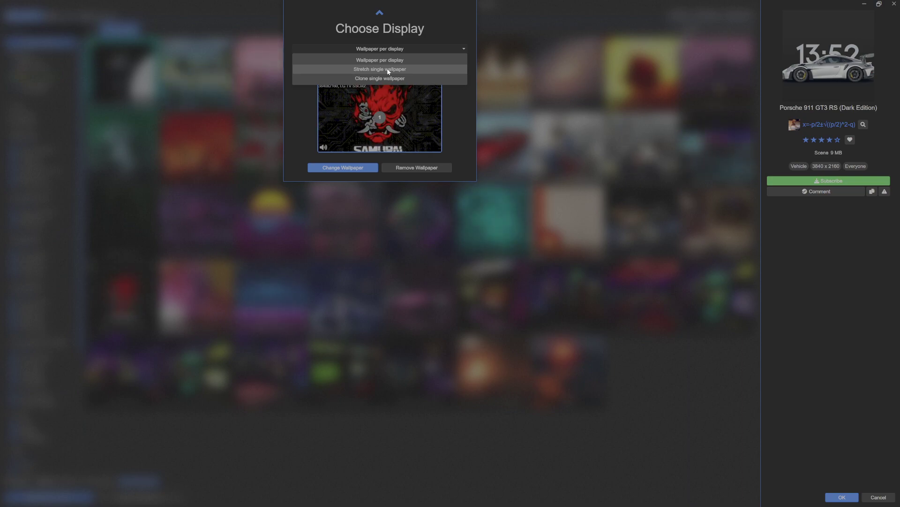
pyautogui.click(444, 35)
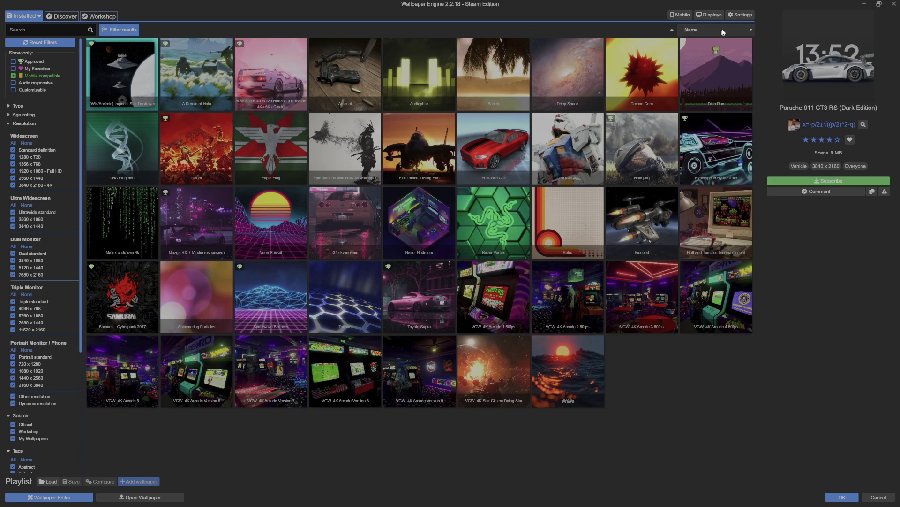
# Step: Open Settings and keep wallpapers running when another application is focused
pyautogui.click(740, 15)
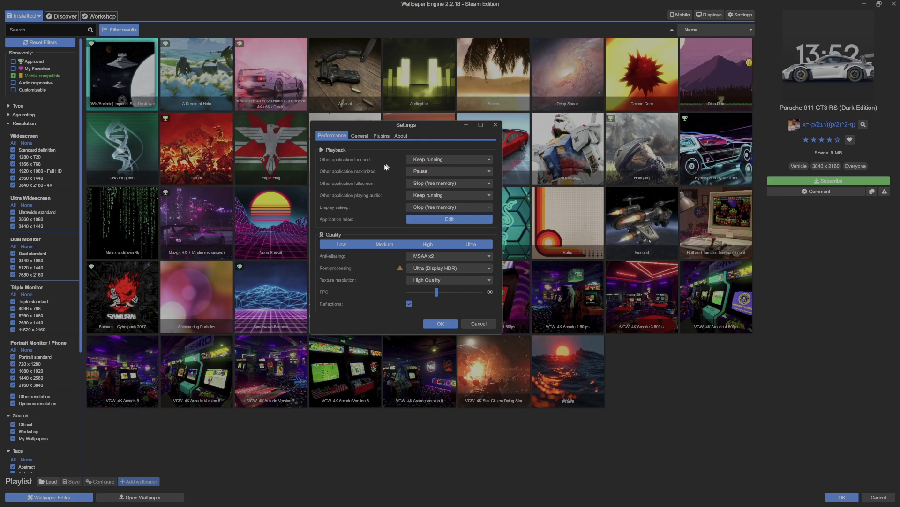
pyautogui.click(427, 159)
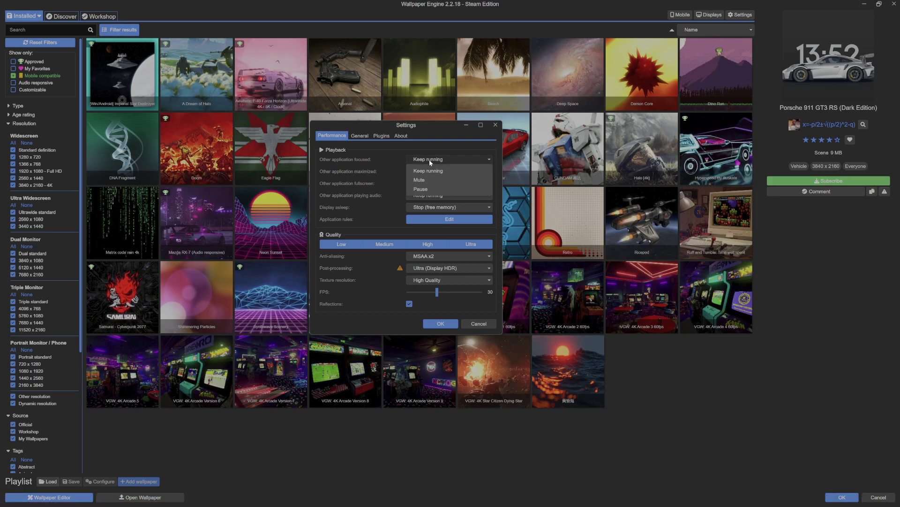
pyautogui.click(429, 160)
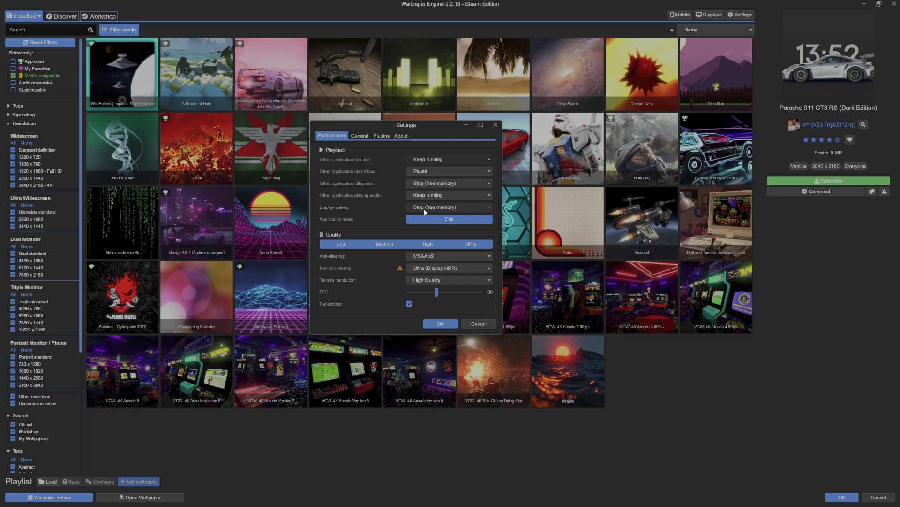
pyautogui.click(427, 219)
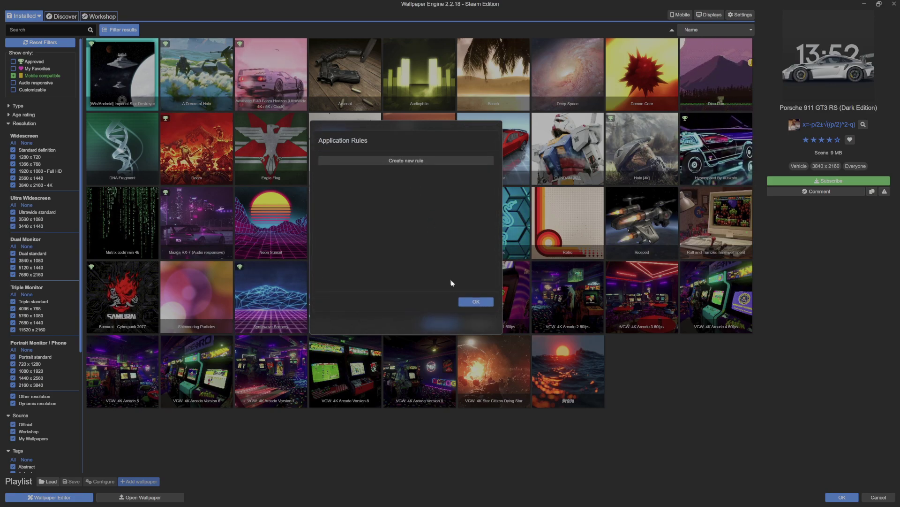
pyautogui.click(474, 302)
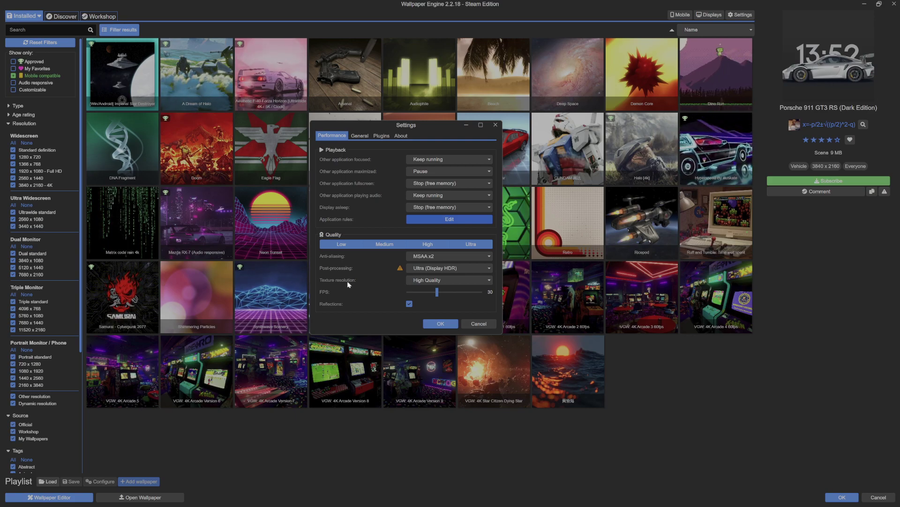
pyautogui.click(429, 280)
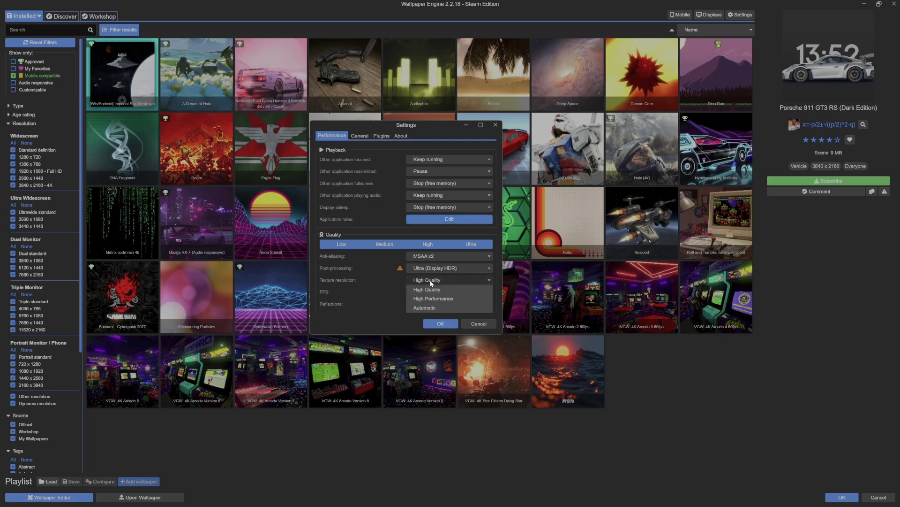
pyautogui.click(431, 283)
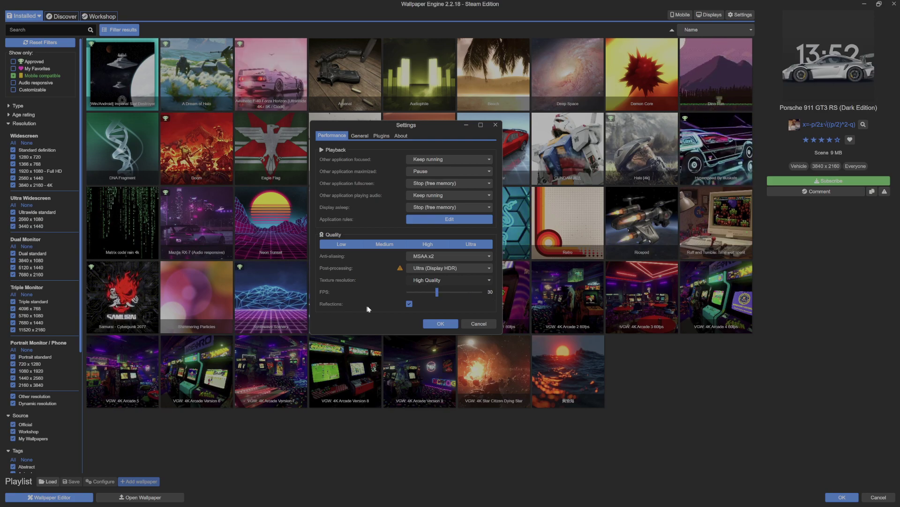
# Step: Show the General settings: language Default (English), icon opacity 100%, crash protection on
pyautogui.click(362, 136)
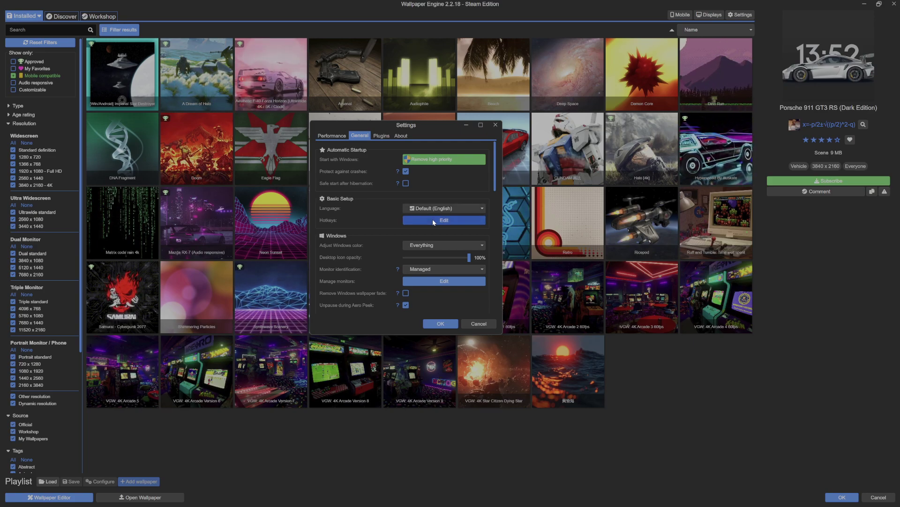
pyautogui.click(434, 221)
pyautogui.scroll(-1, 405, 218)
pyautogui.scroll(-3, 405, 217)
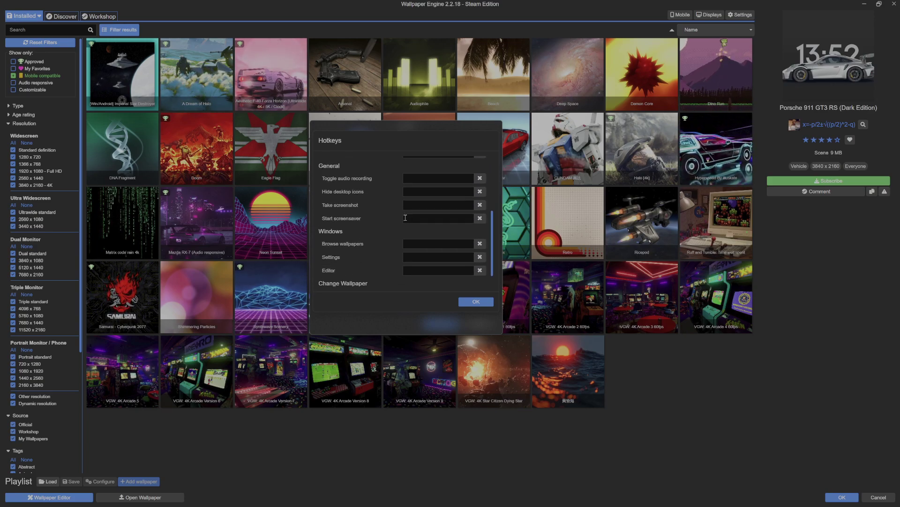
pyautogui.scroll(5, 405, 218)
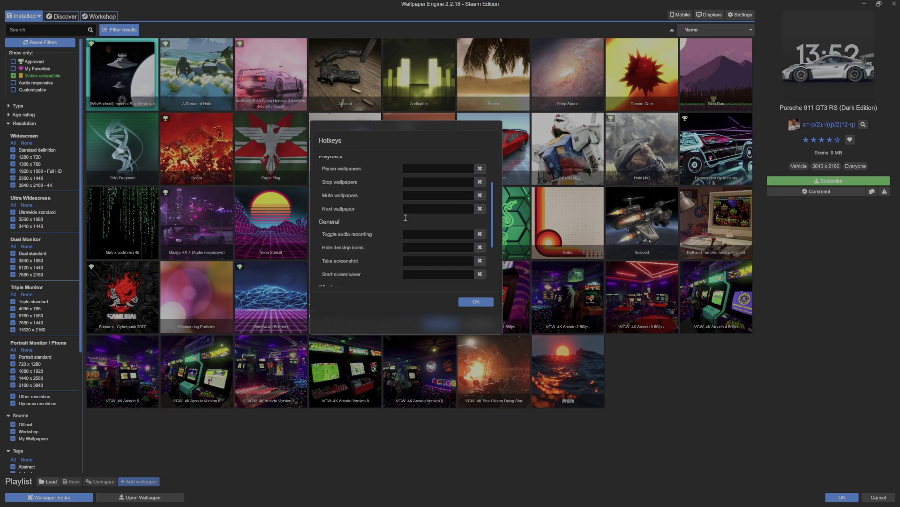
pyautogui.click(476, 302)
pyautogui.scroll(-3, 367, 222)
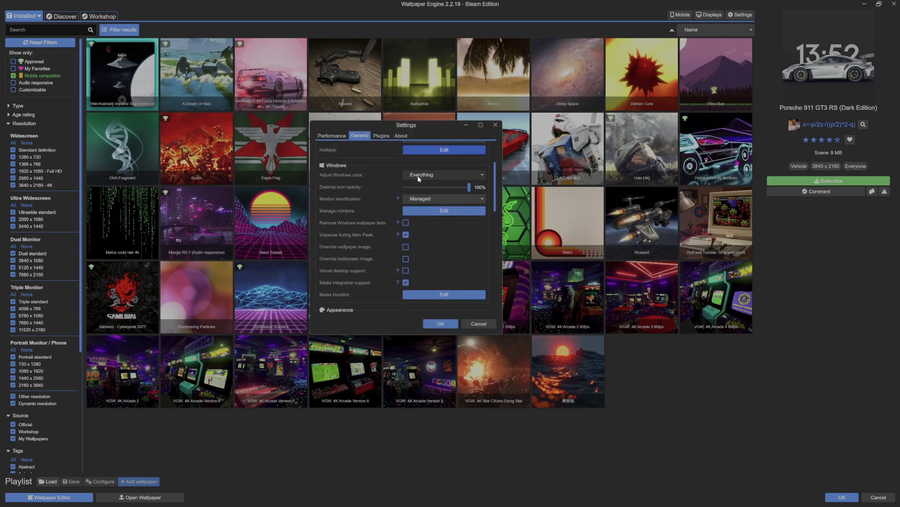
pyautogui.click(417, 175)
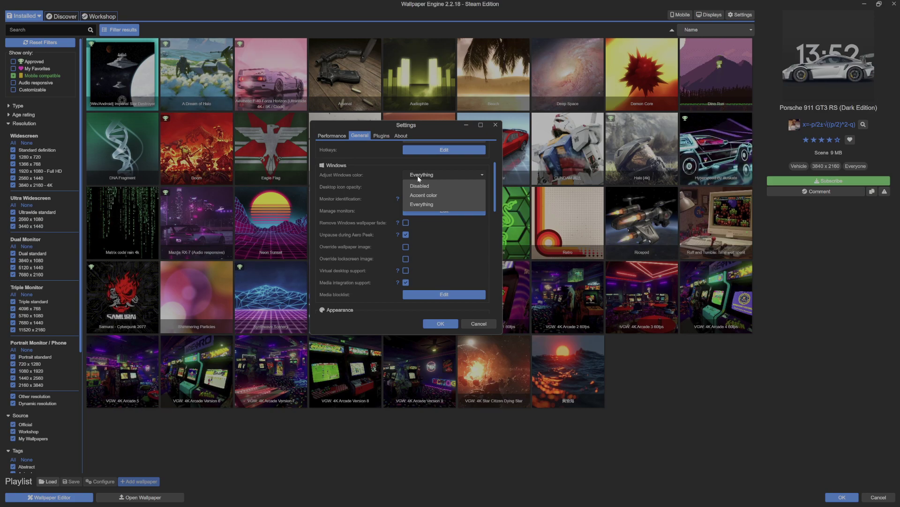
pyautogui.click(418, 175)
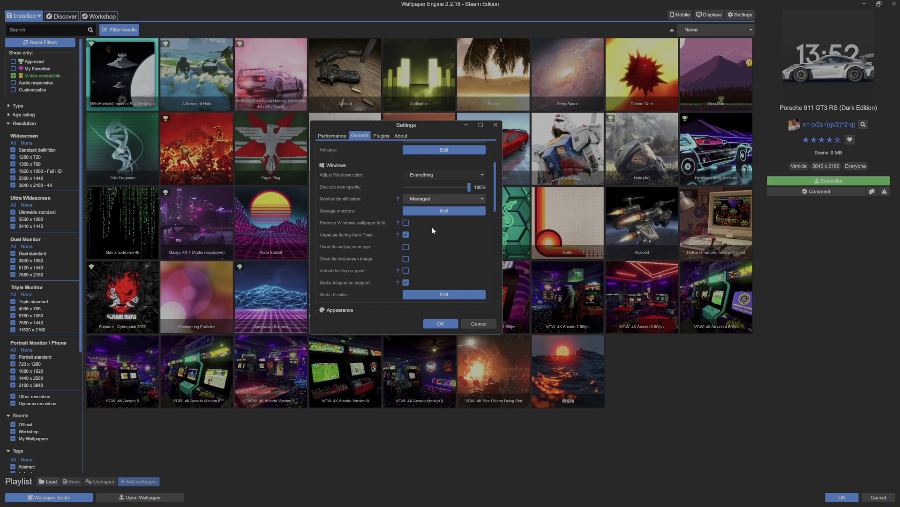
pyautogui.click(432, 175)
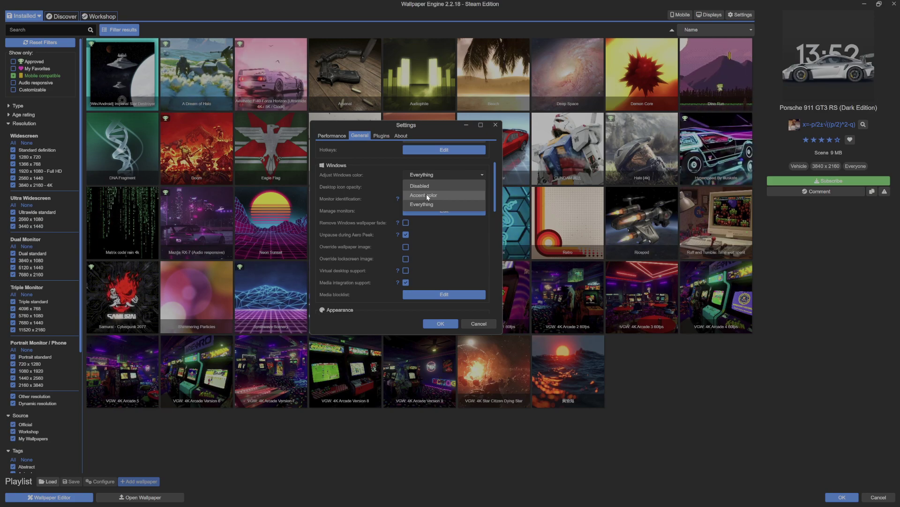
pyautogui.click(443, 174)
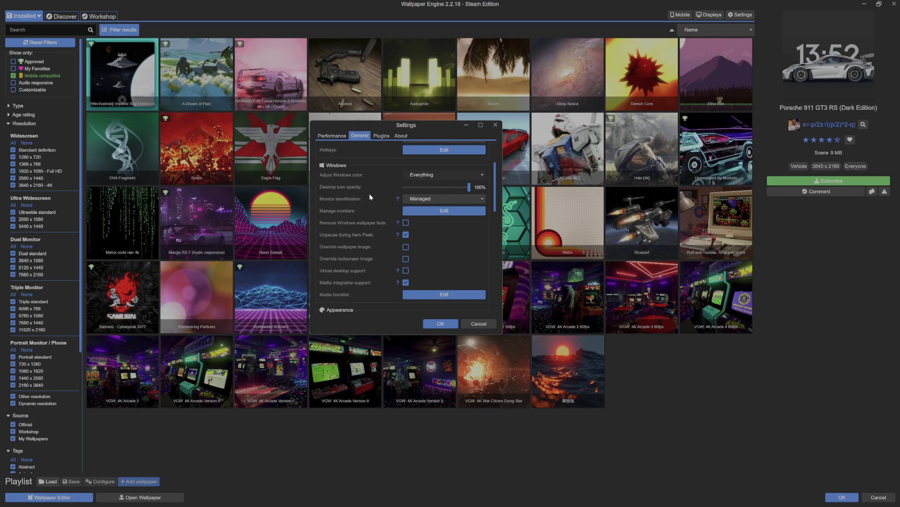
pyautogui.scroll(-1, 444, 235)
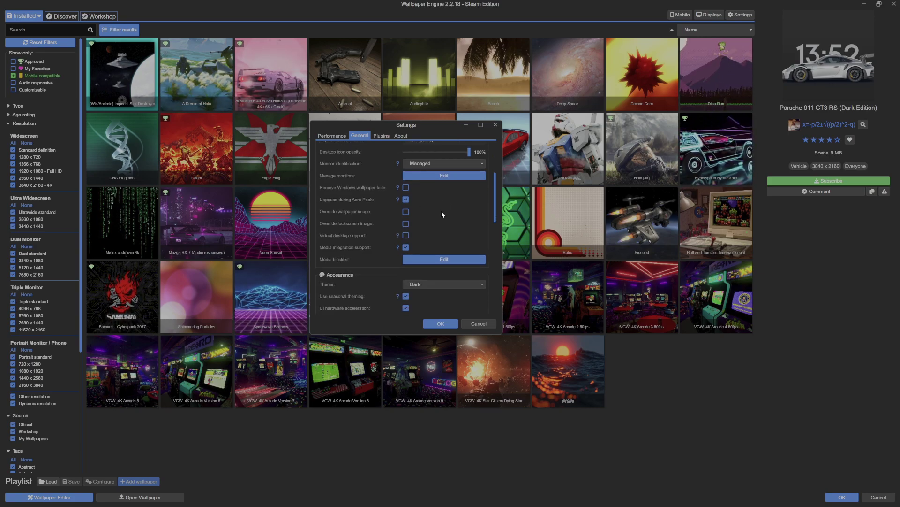
pyautogui.scroll(-3, 431, 226)
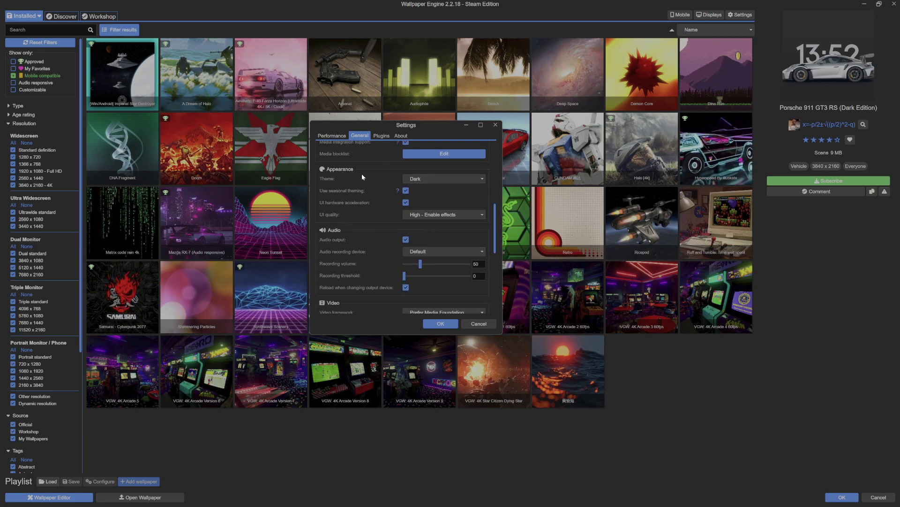
pyautogui.click(437, 179)
pyautogui.click(424, 189)
pyautogui.click(428, 178)
pyautogui.click(421, 207)
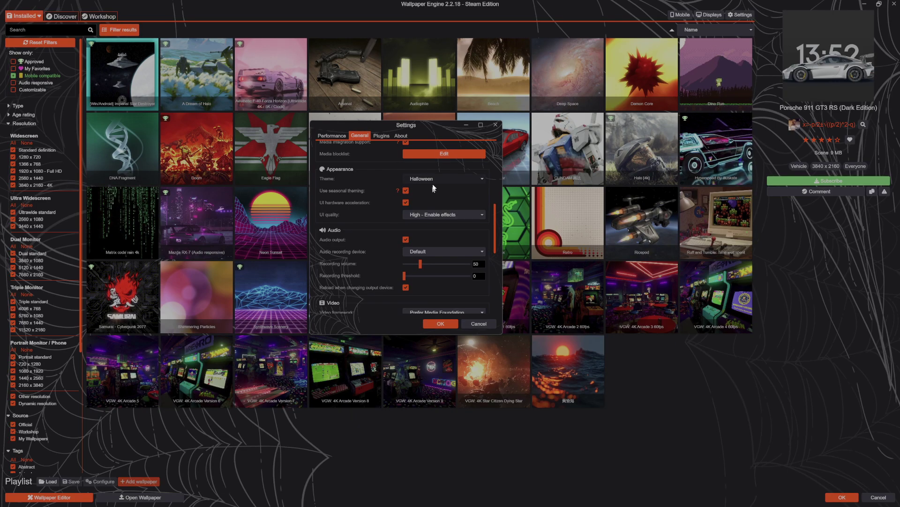
pyautogui.click(434, 177)
pyautogui.click(424, 218)
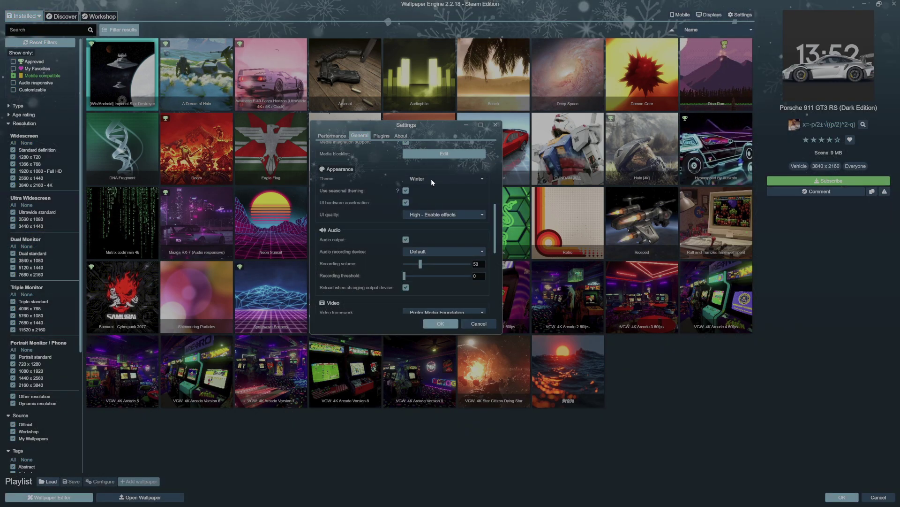
pyautogui.click(431, 178)
pyautogui.click(435, 197)
pyautogui.scroll(-1, 437, 194)
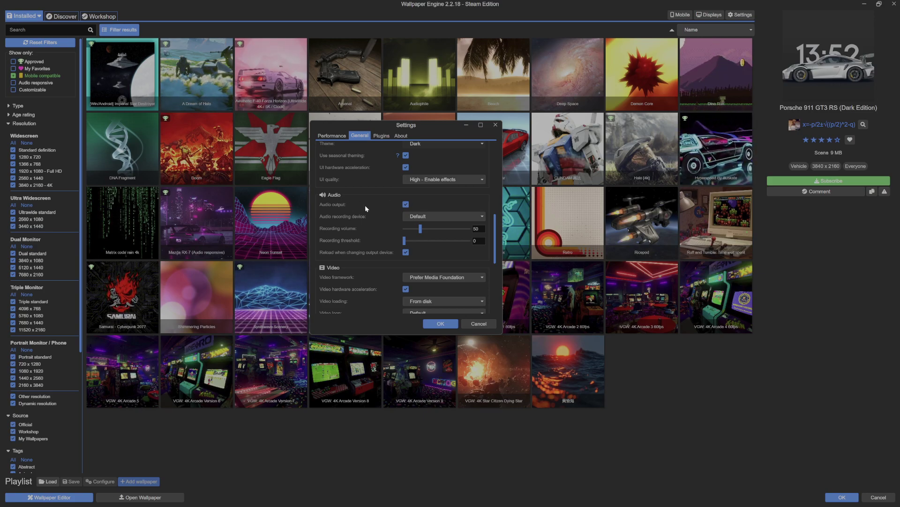
pyautogui.scroll(-1, 365, 205)
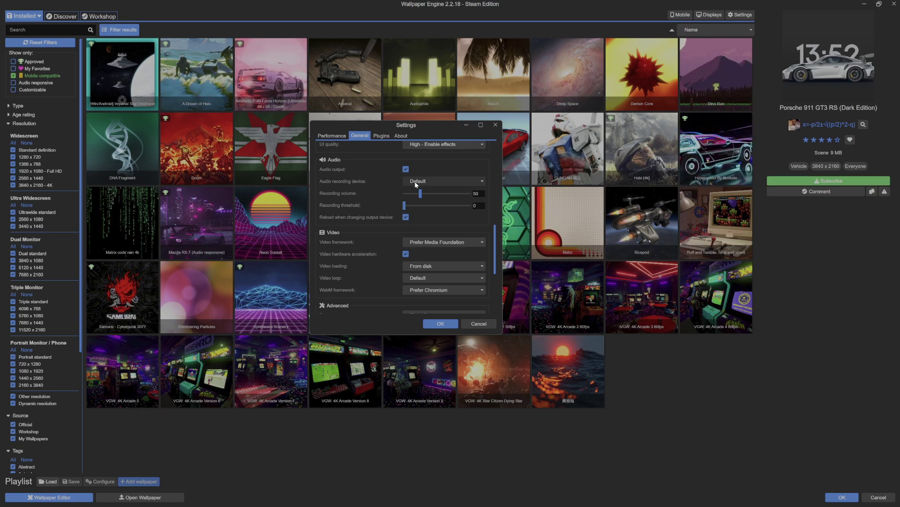
pyautogui.scroll(-1, 381, 208)
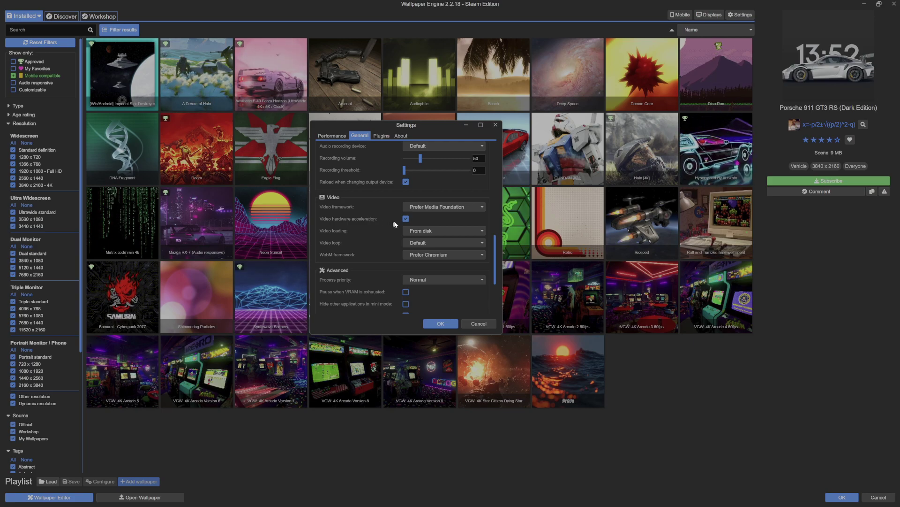
pyautogui.scroll(-1, 390, 232)
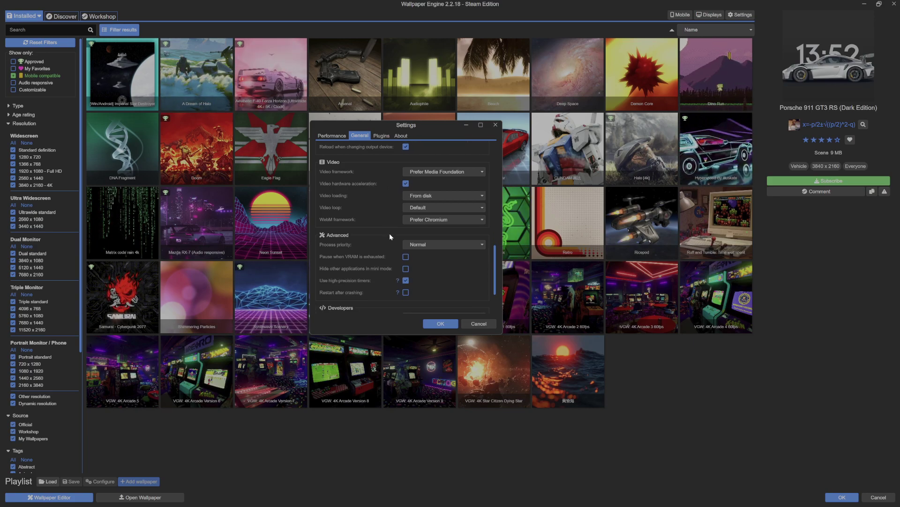
pyautogui.scroll(-1, 390, 236)
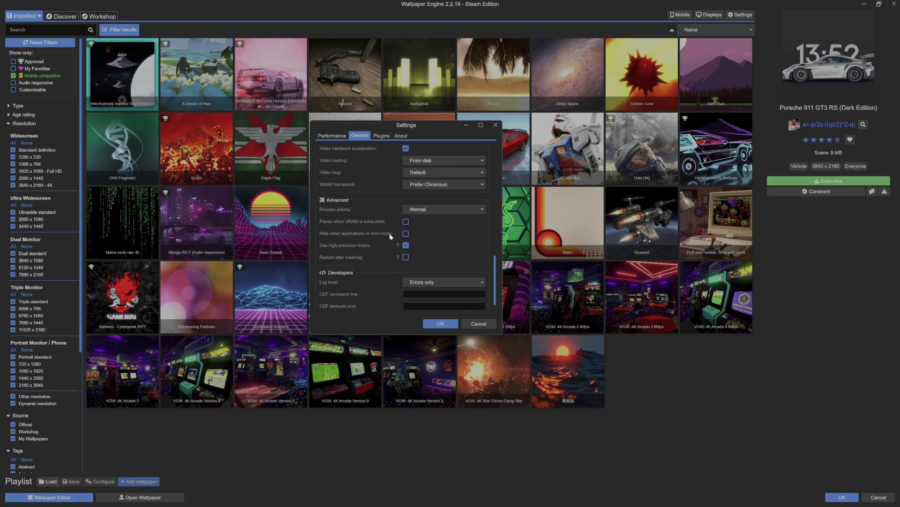
# Step: Review the iCUE & Chroma SDK plugin options on the Plugins page and confirm with OK
pyautogui.scroll(8, 390, 232)
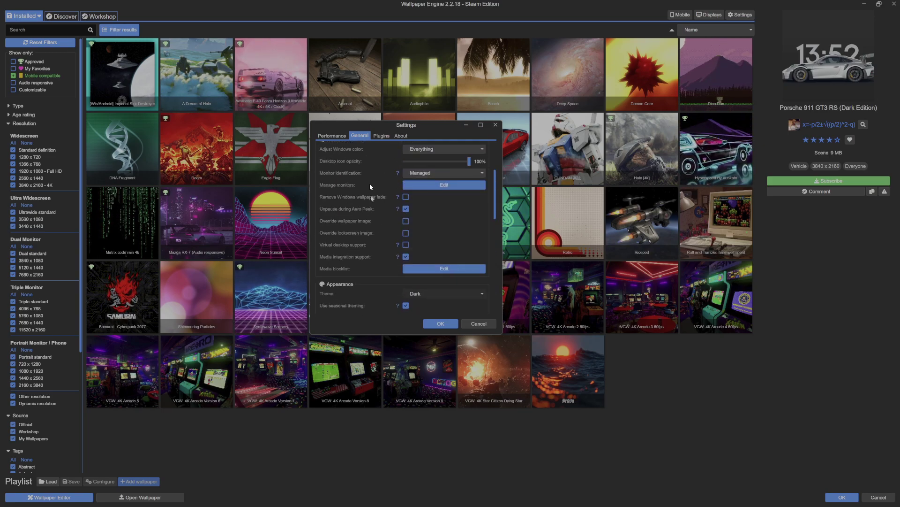
pyautogui.click(381, 137)
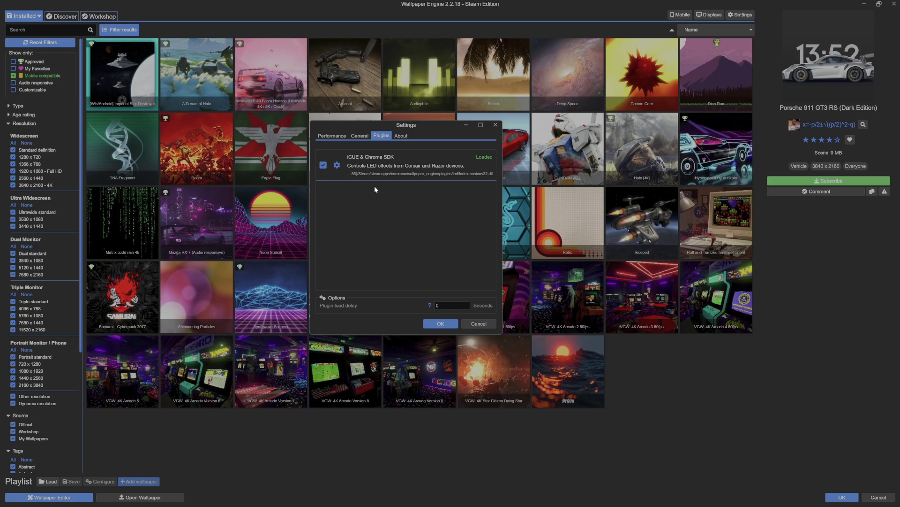
pyautogui.click(336, 165)
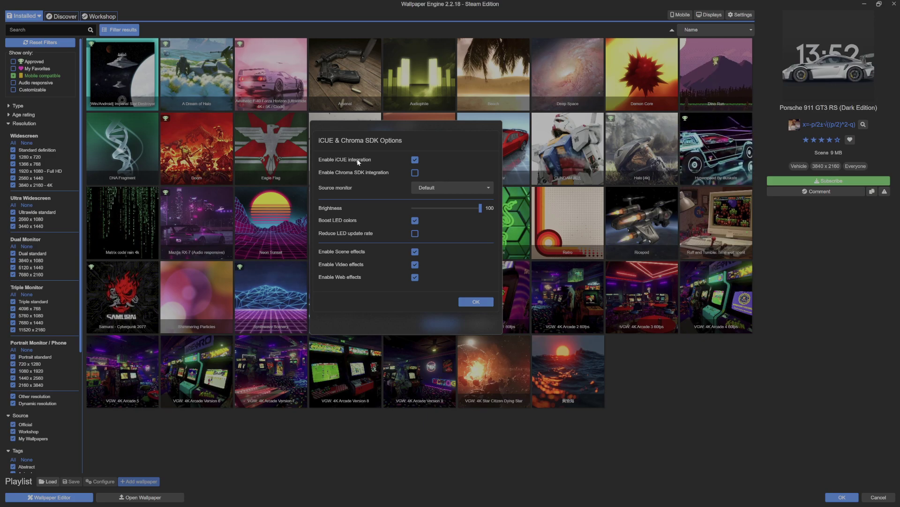
pyautogui.click(475, 301)
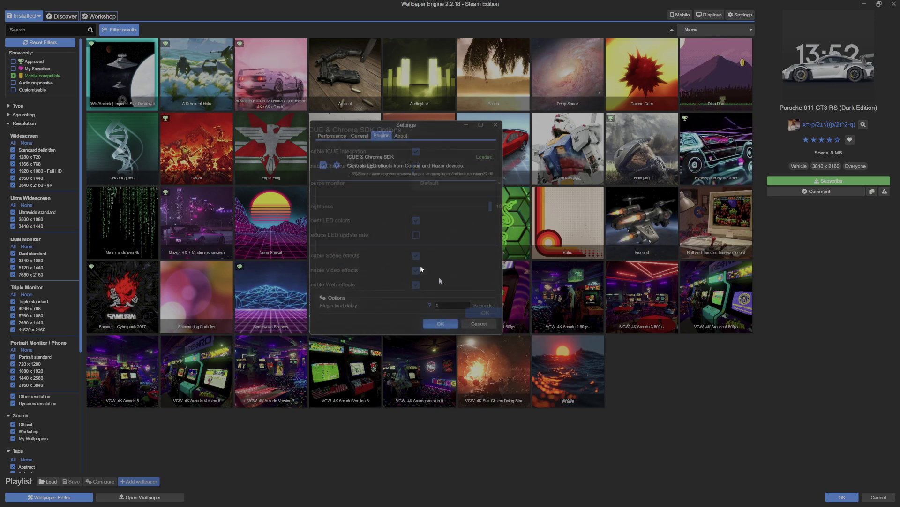
# Step: Cancel Wallpaper Engine settings, switch to iCUE and open the ASUS Motherboard lighting page
pyautogui.click(482, 325)
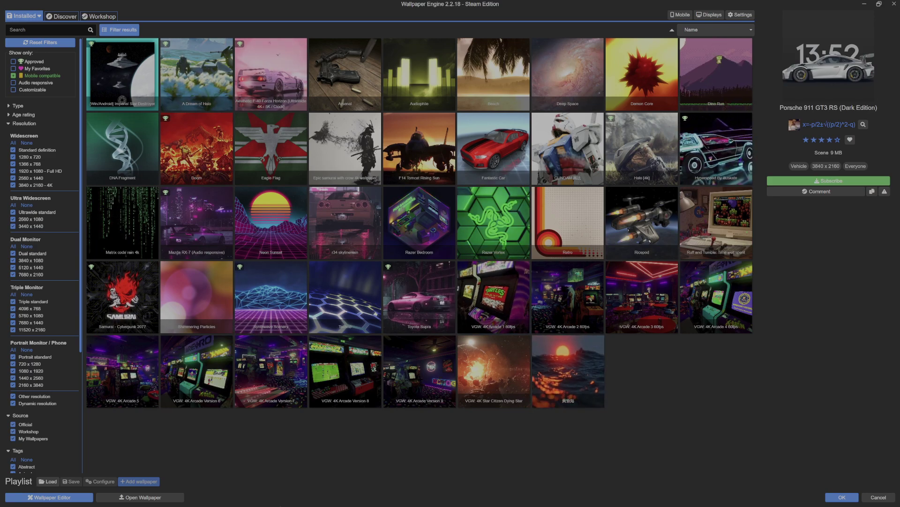
pyautogui.hotkey('alt', 'Tab')
pyautogui.hotkey('alt', 'Tab')
pyautogui.moveTo(605, 197); pyautogui.dragTo(465, 132)
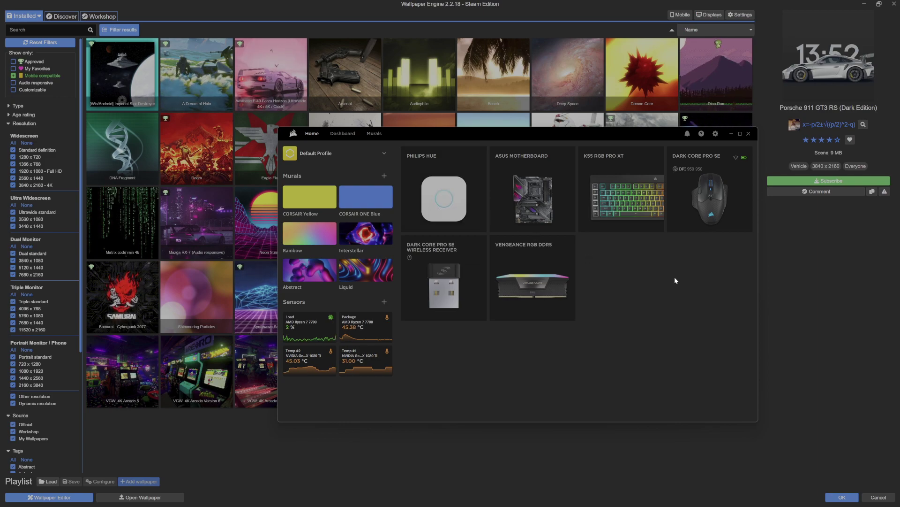
pyautogui.click(550, 211)
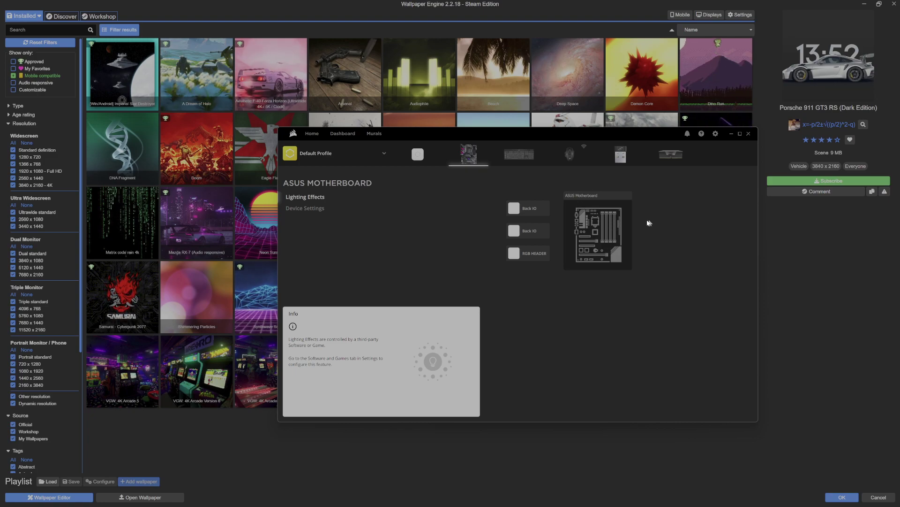
# Step: Glance at the K55 RGB PRO XT keyboard page, then return to the iCUE Home overview
pyautogui.click(522, 158)
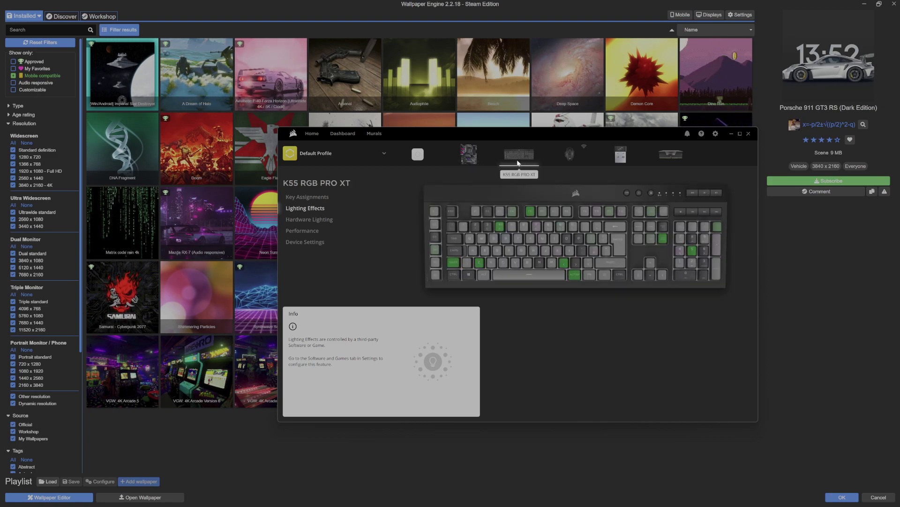
pyautogui.click(312, 134)
pyautogui.moveTo(590, 159)
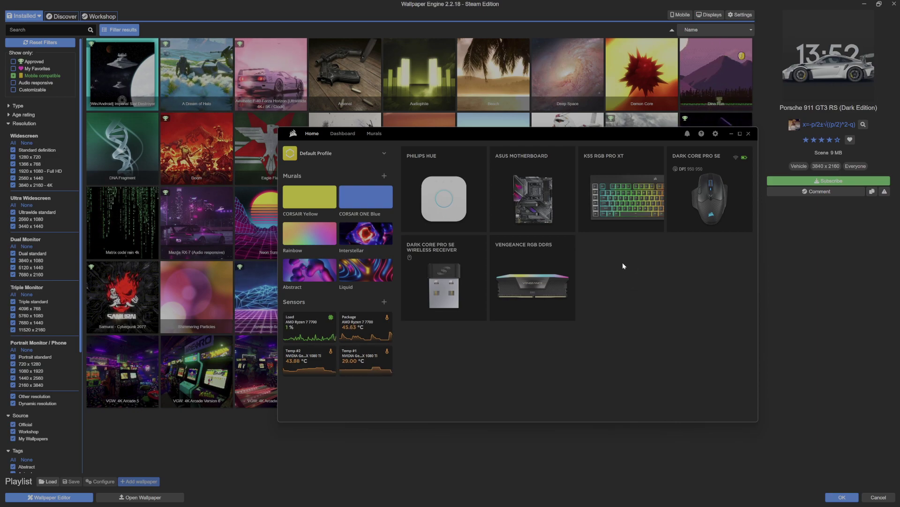
# Step: Open iCUE Settings and step through Software Updates and Plugins to Software and Games
pyautogui.click(716, 133)
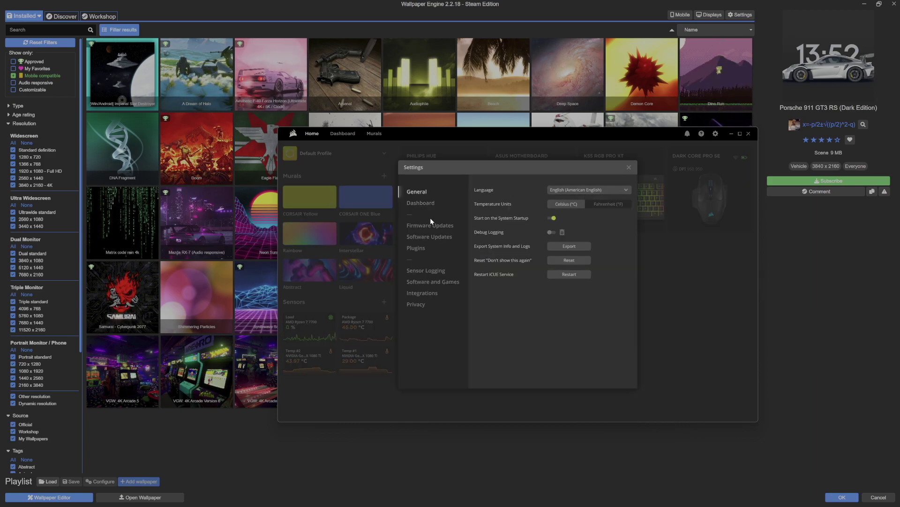
pyautogui.click(431, 236)
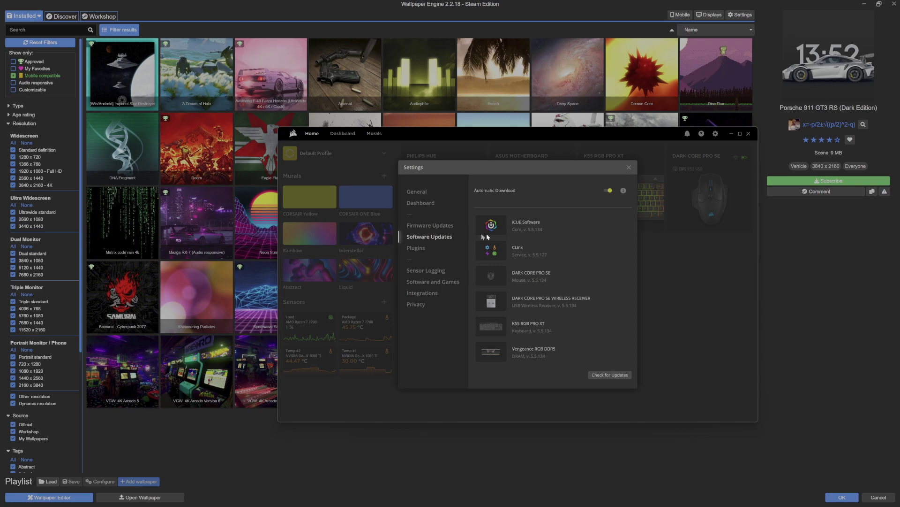
pyautogui.click(415, 249)
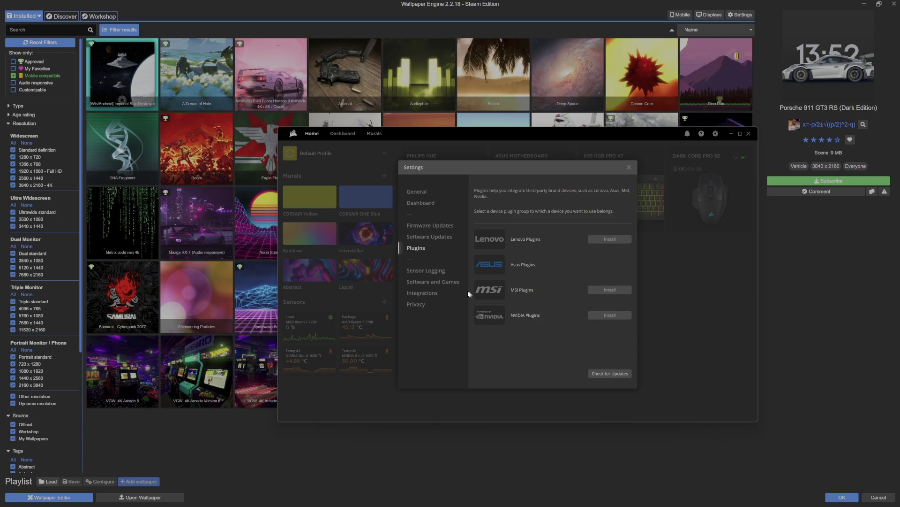
pyautogui.click(440, 283)
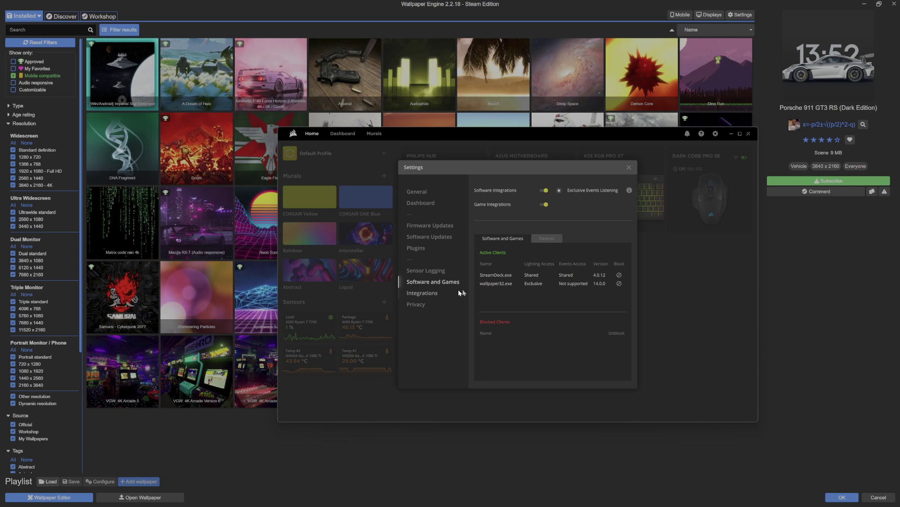
# Step: Check the Integrations page: Philips Hue on, Nanoleaf off, NVIDIA Broadcast available
pyautogui.click(428, 293)
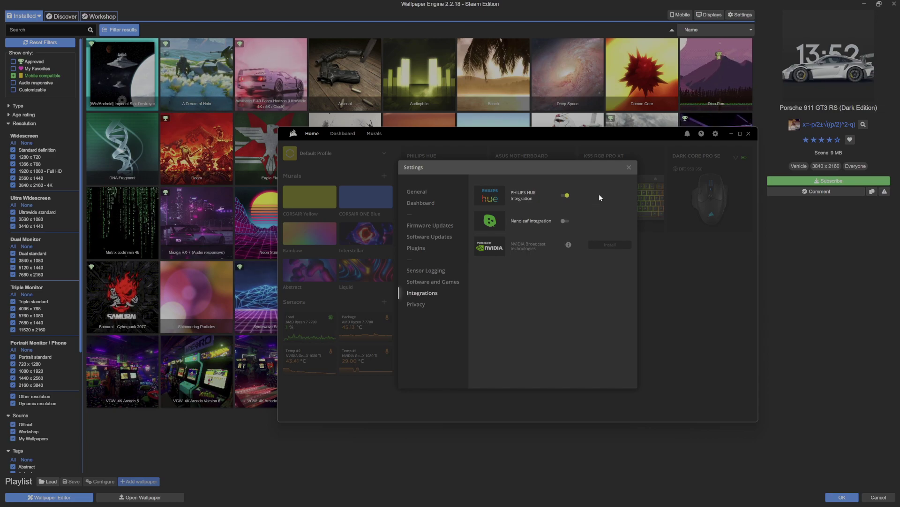
# Step: Close iCUE settings, move its window aside and apply Matrix code rain 4k
pyautogui.click(629, 168)
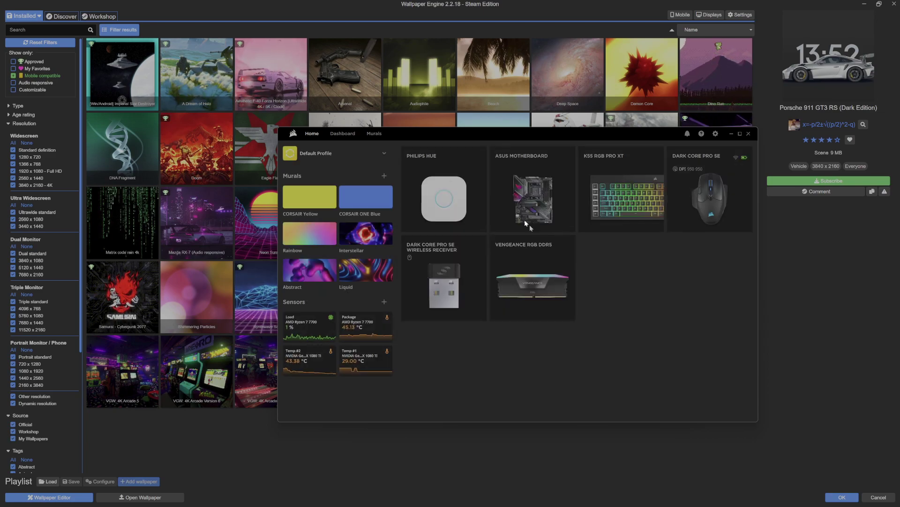
pyautogui.moveTo(486, 140); pyautogui.dragTo(528, 182)
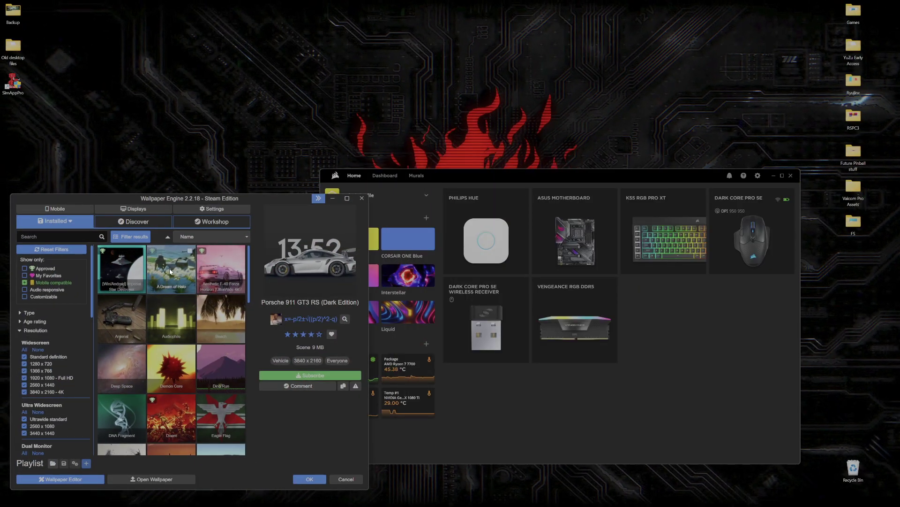
pyautogui.scroll(-10, 161, 316)
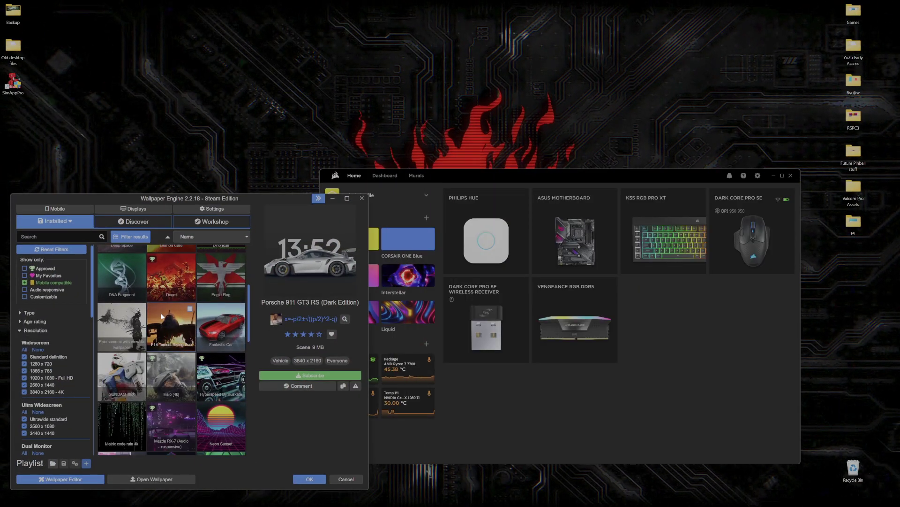
pyautogui.click(121, 321)
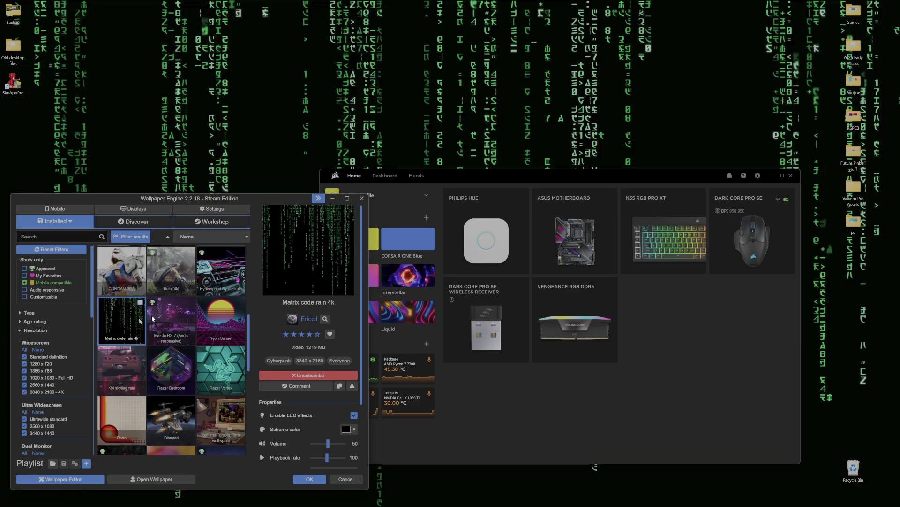
# Step: Check the K55 keyboard, DARK CORE PRO SE and Vengeance DDR5 lighting, then apply Hyperspeed By illuskate
pyautogui.click(652, 241)
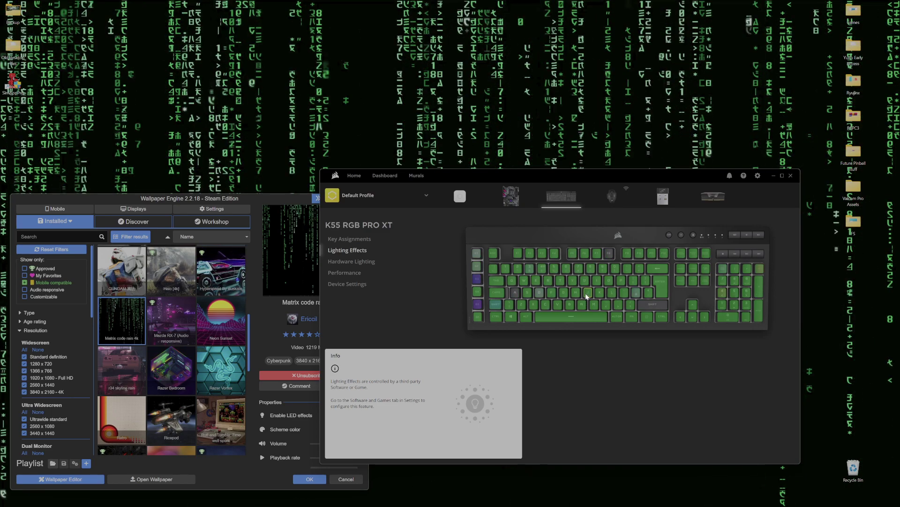
pyautogui.click(613, 204)
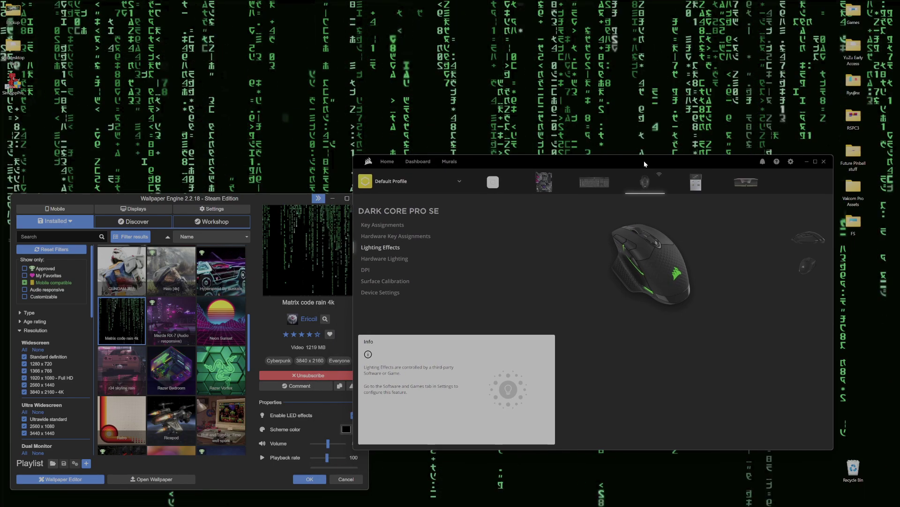
pyautogui.moveTo(644, 164); pyautogui.dragTo(650, 163)
pyautogui.click(749, 182)
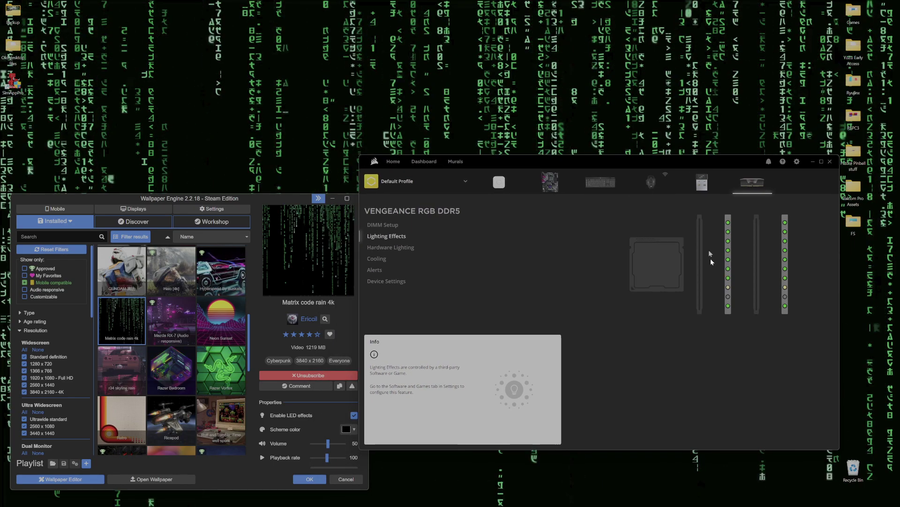
pyautogui.click(607, 186)
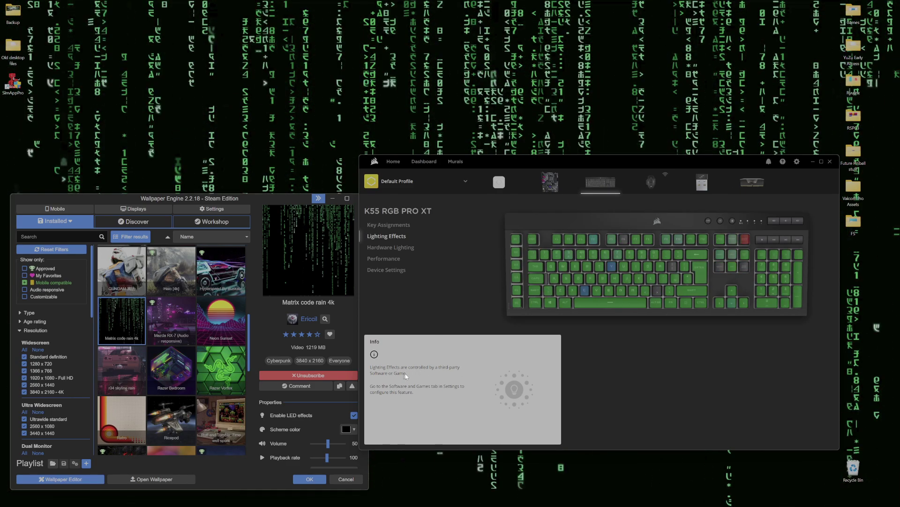
pyautogui.click(221, 275)
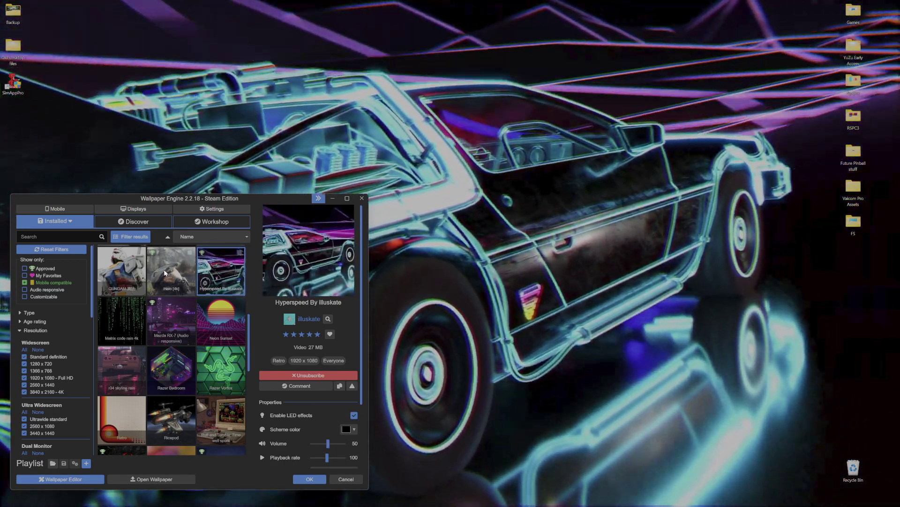
# Step: Apply Halo [4k] as the desktop wallpaper
pyautogui.click(165, 273)
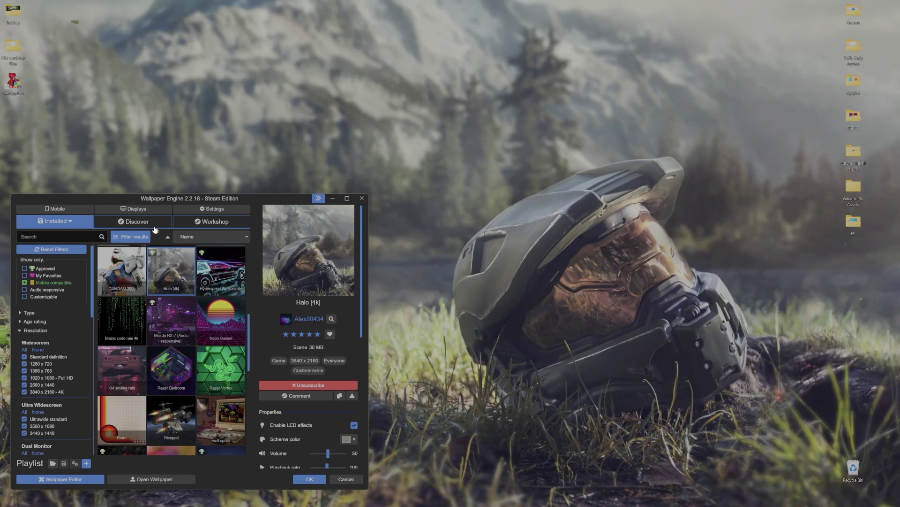
# Step: Show Mobile Devices, confirming the Pixel 6a is connected
pyautogui.click(81, 209)
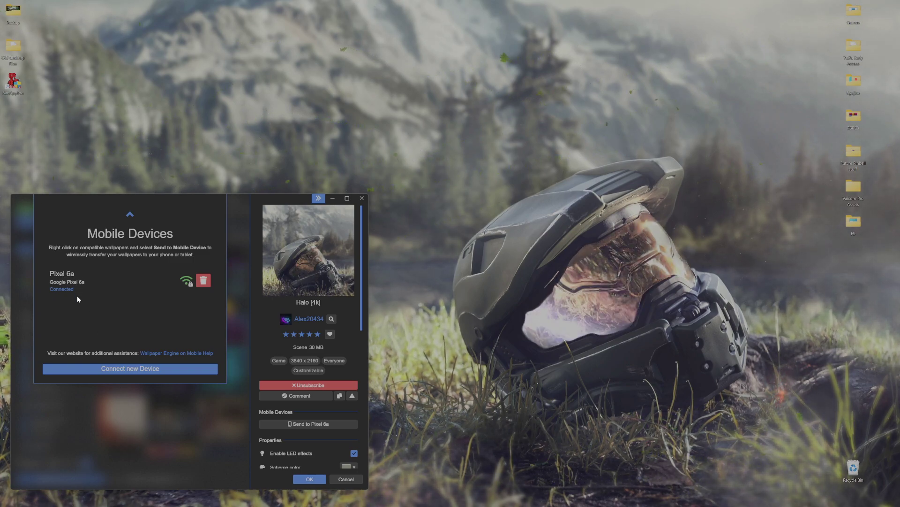
# Step: Close the mobile devices panel, centre the window and apply GUNDAM as the wallpaper
pyautogui.click(190, 412)
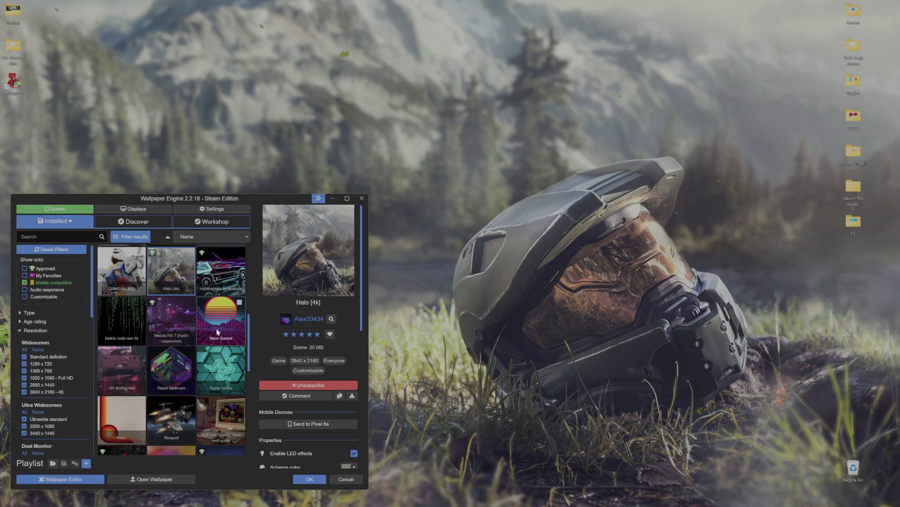
pyautogui.moveTo(256, 197); pyautogui.dragTo(433, 160)
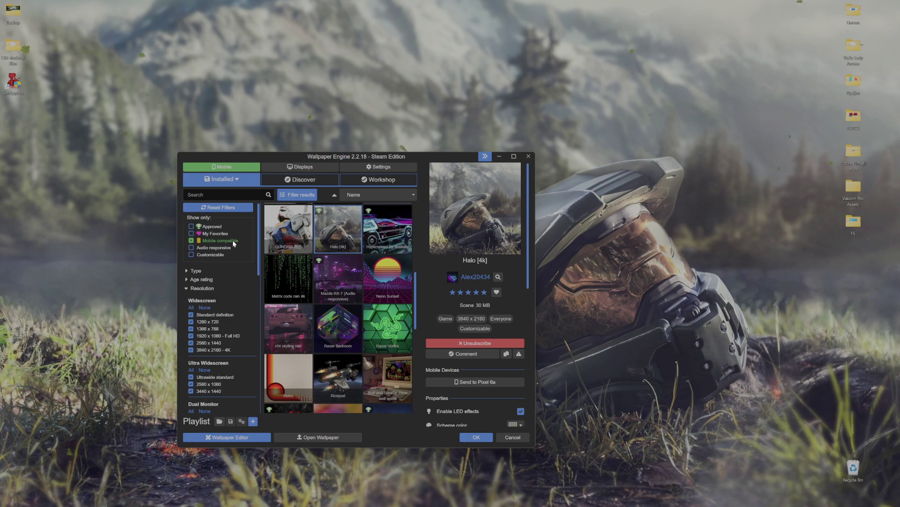
pyautogui.click(287, 225)
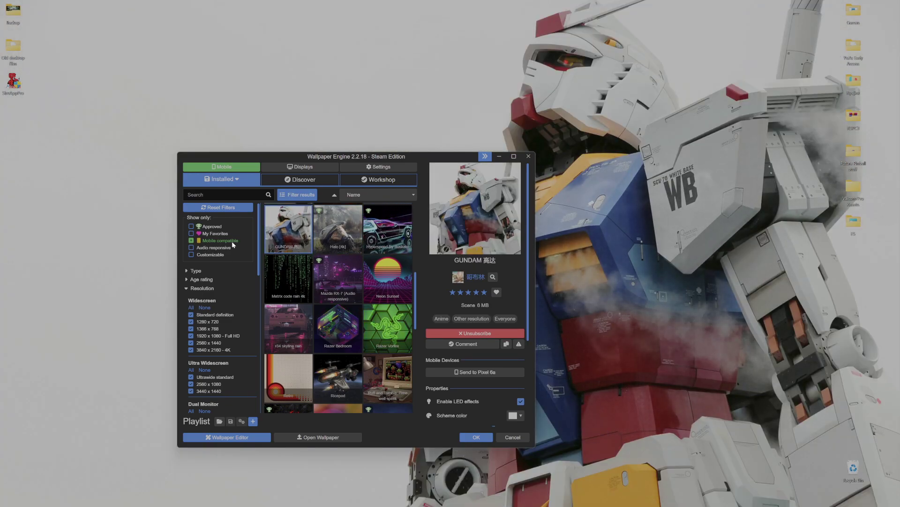
# Step: Bring up GUNDAM's Send to Mobile Device option, then dismiss it and close Wallpaper Engine
pyautogui.rightClick(287, 234)
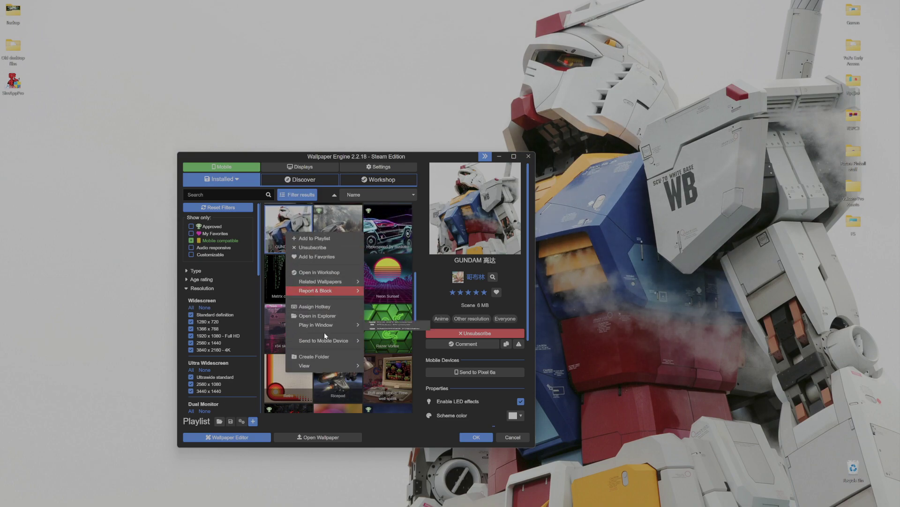
pyautogui.moveTo(326, 341)
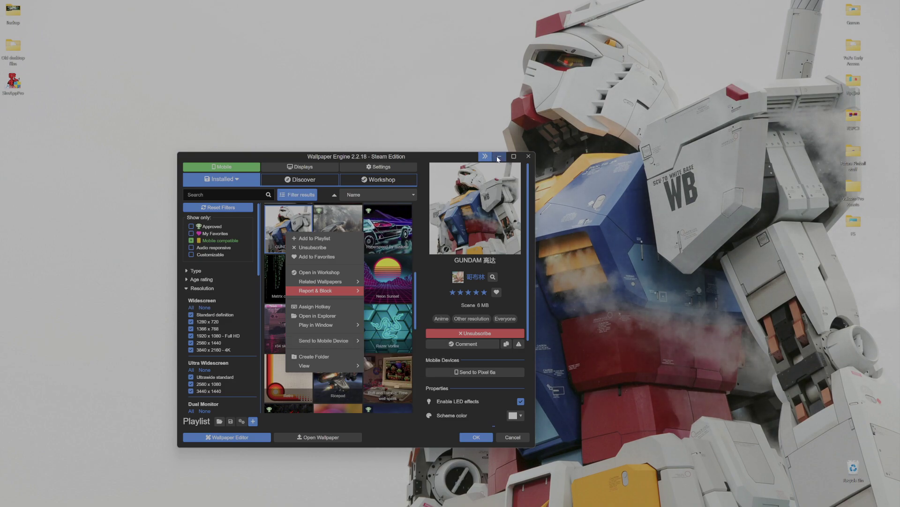
pyautogui.press('Escape')
pyautogui.press('Escape')
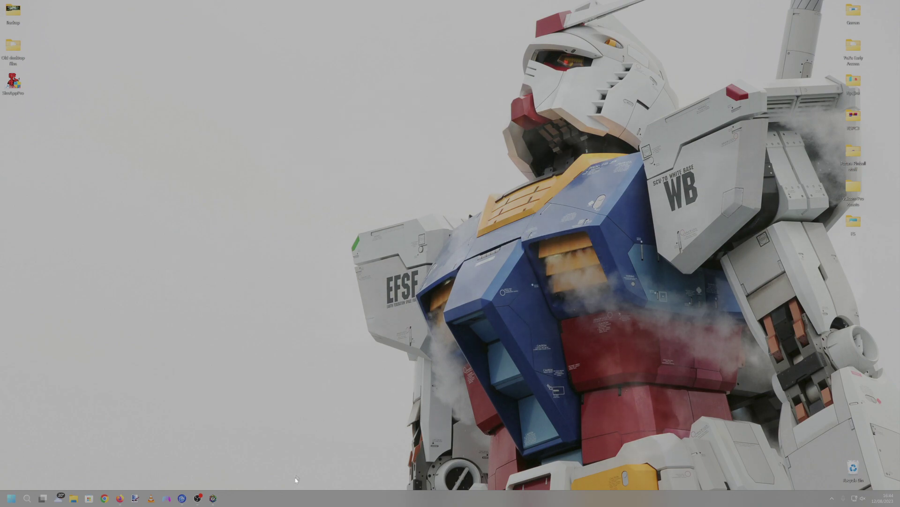
# Step: Reopen Wallpaper Engine from the taskbar and move its window toward the lower left
pyautogui.click(184, 499)
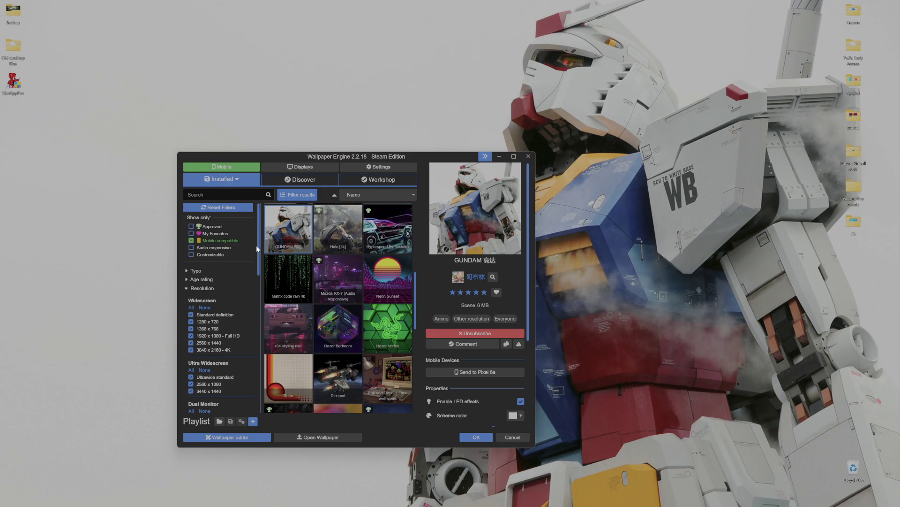
pyautogui.moveTo(412, 155); pyautogui.dragTo(259, 189)
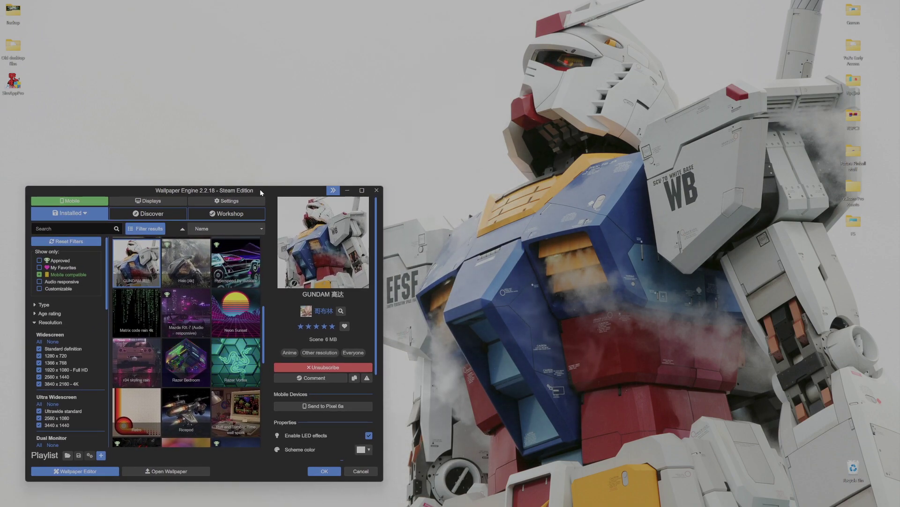